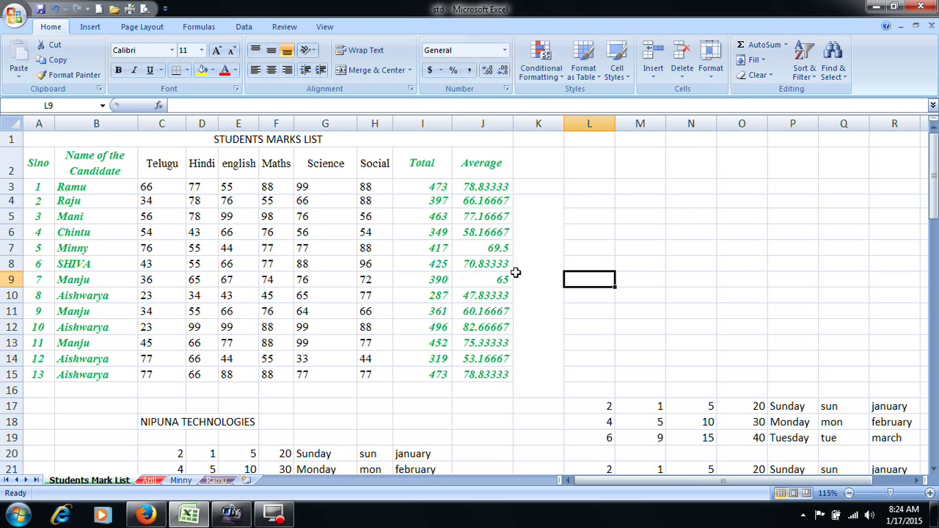
Step: Clear the Total and Average values of all students in I3:J15
drag(538, 200, 539, 375)
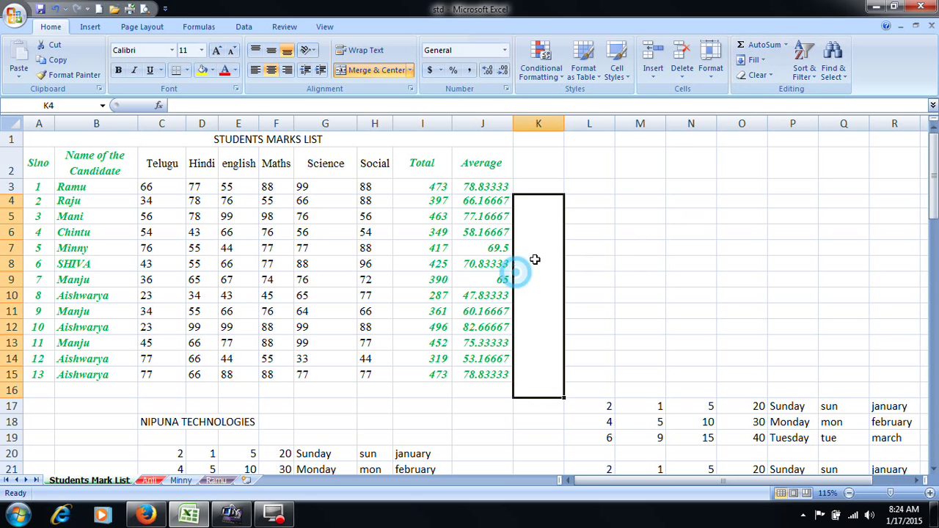
click(443, 188)
drag(445, 188, 447, 376)
click(435, 188)
drag(437, 193, 478, 367)
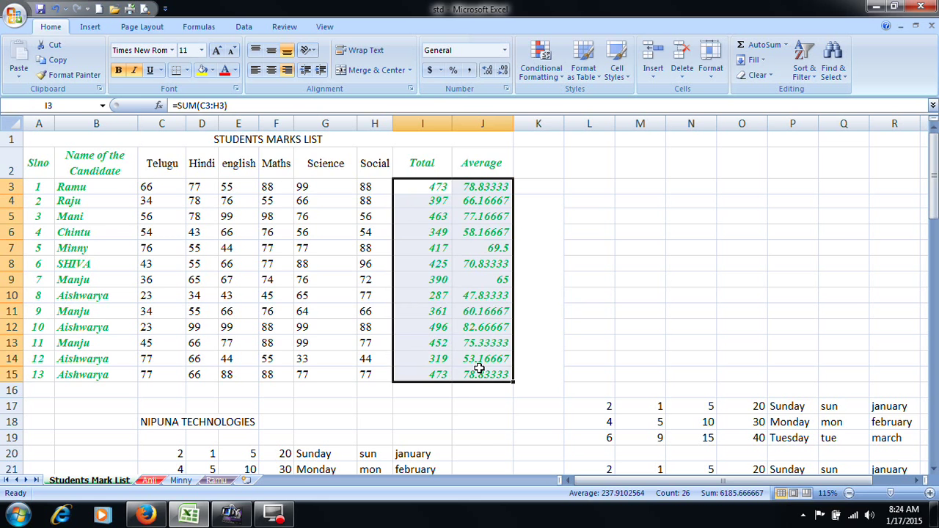
key(Delete)
Step: Compute the totals of the first four students with AutoSum's Sum function over the range C3:I6
click(145, 187)
drag(145, 187, 426, 228)
click(787, 46)
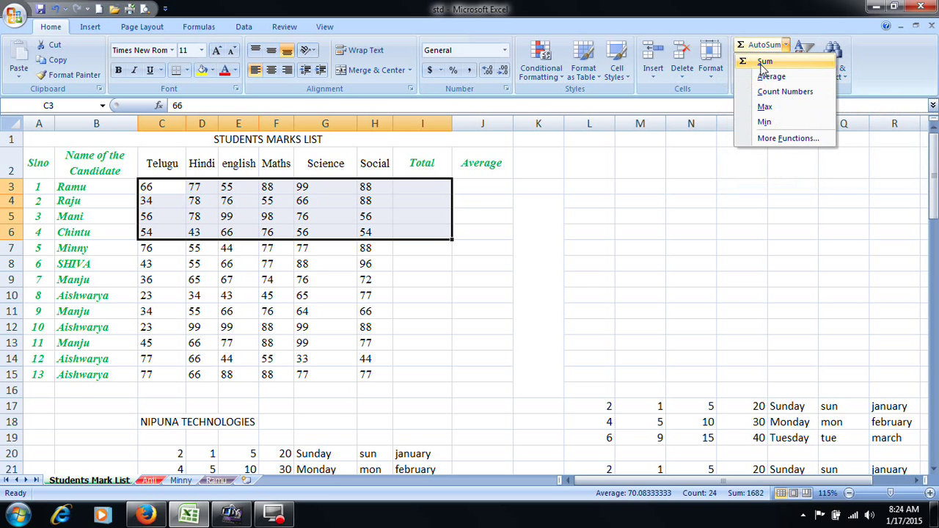
click(780, 63)
click(461, 214)
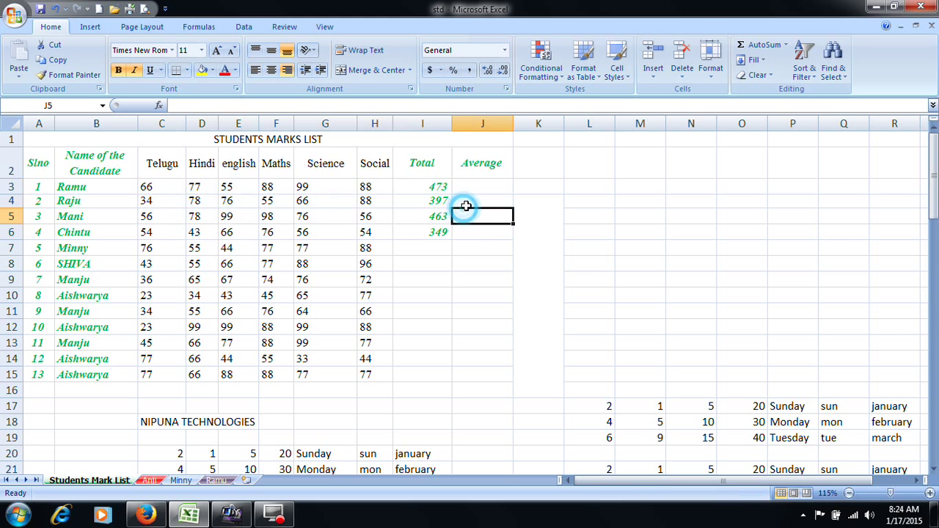
Step: Try AutoSum's Average function over C3:J6 for the first four students, and undo the result
drag(478, 190, 485, 227)
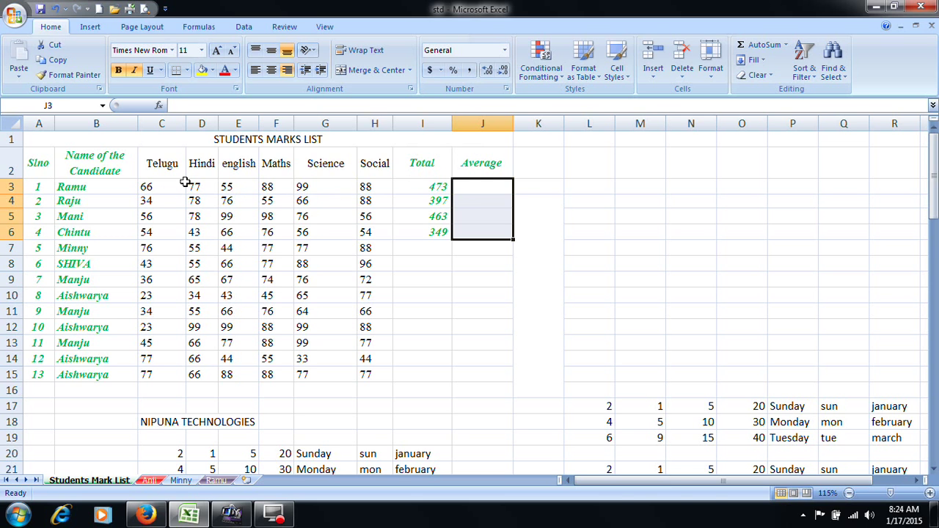
drag(156, 189, 485, 227)
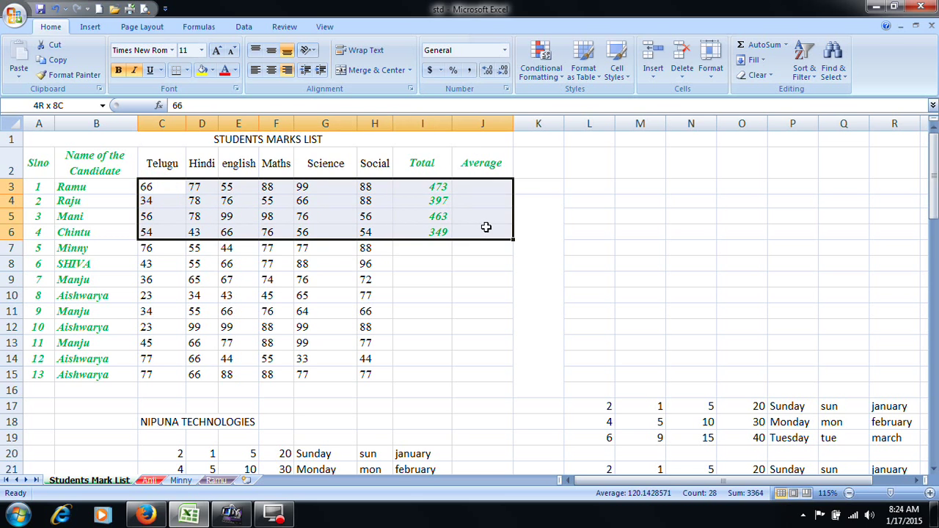
click(785, 44)
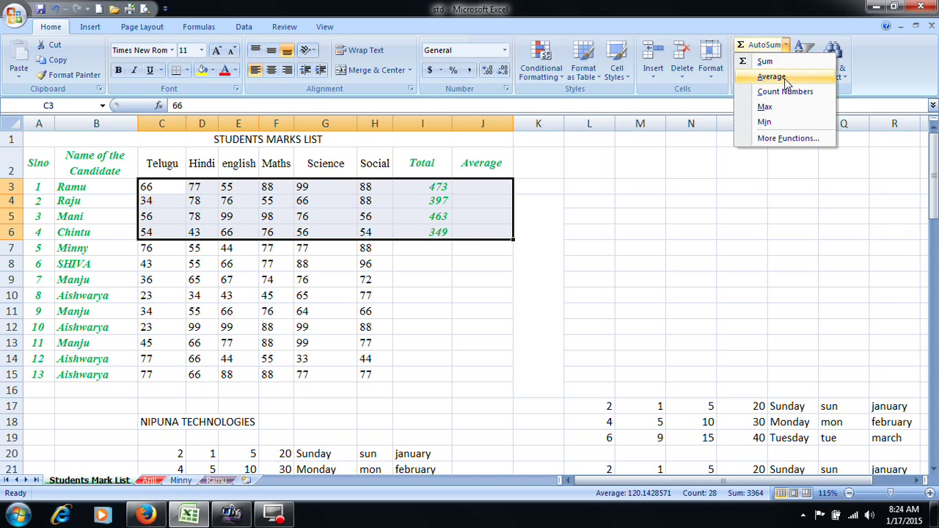
click(770, 78)
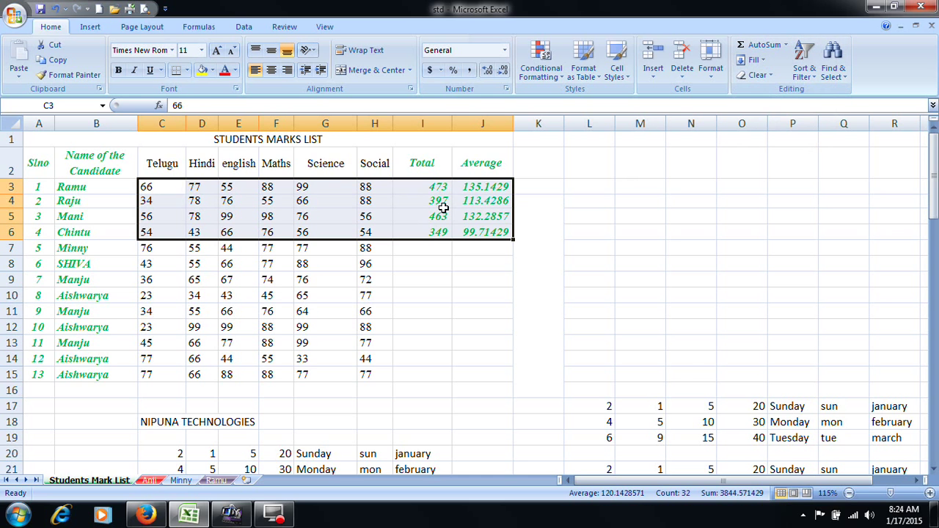
key(ctrl+z)
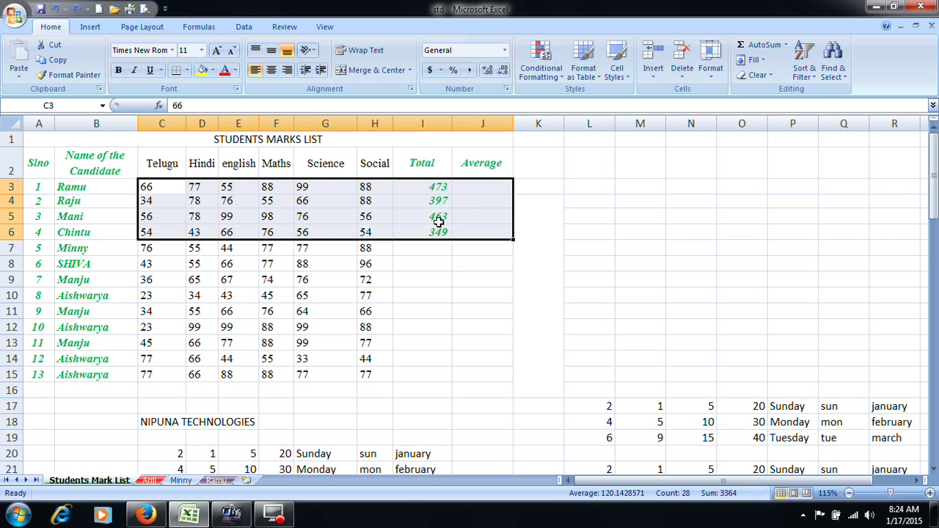
Step: Undo the AutoSum totals and the clearing of the Total and Average columns
click(466, 220)
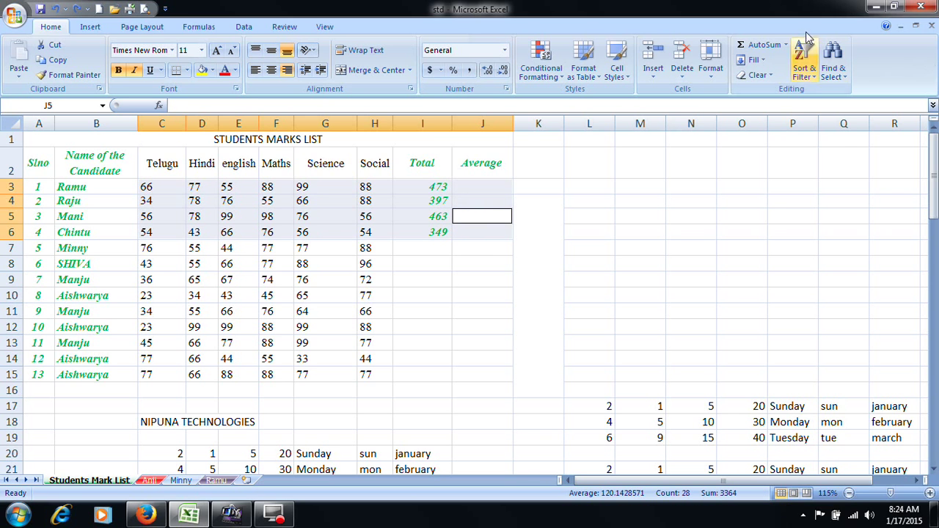
click(786, 45)
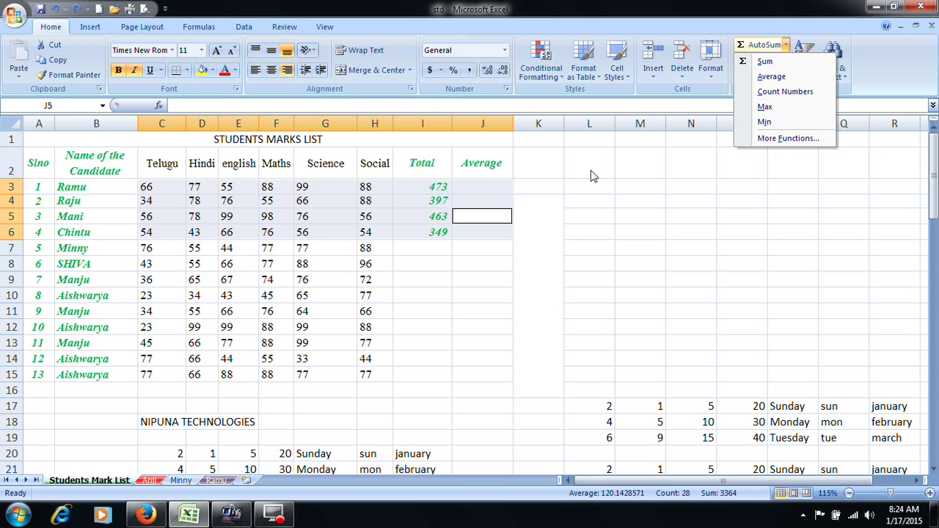
click(495, 203)
click(490, 197)
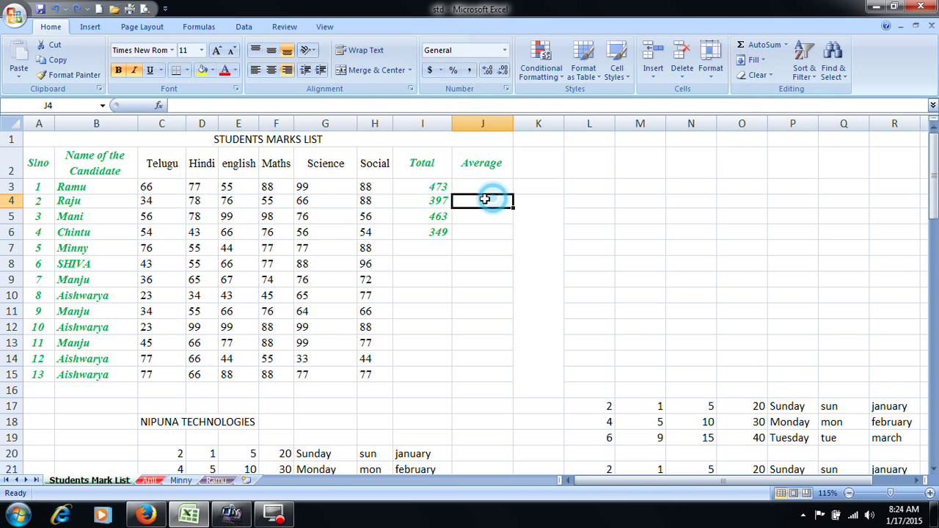
key(ctrl+z)
key(ctrl+y)
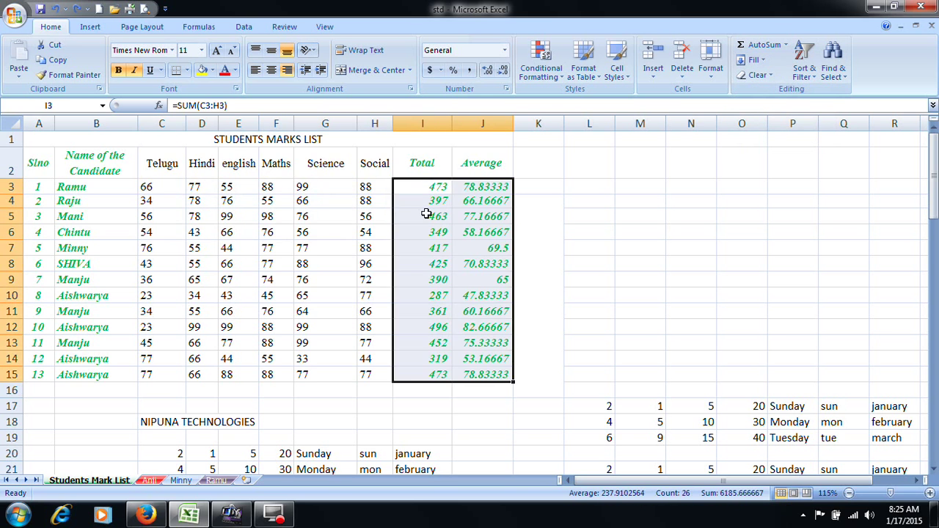
Step: Enter 2 in cell L5 and 3 in cell M5
click(764, 60)
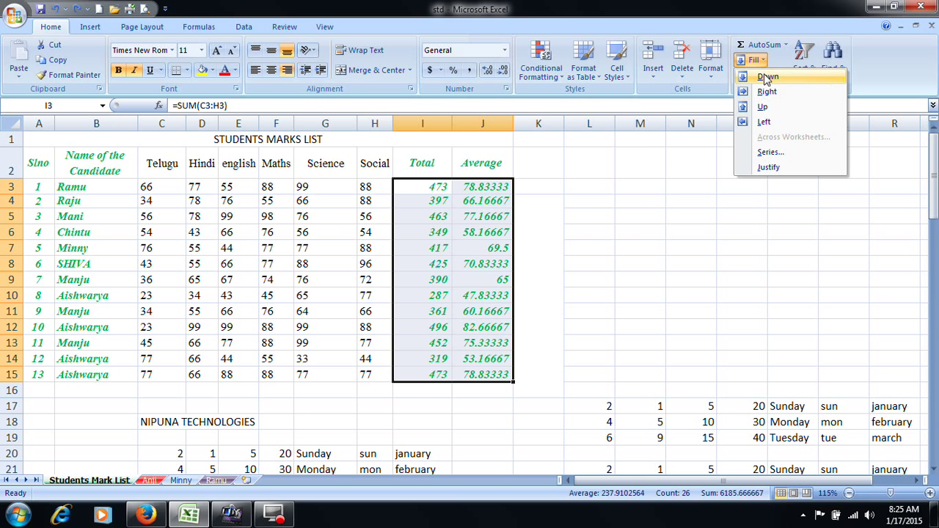
click(624, 210)
click(597, 215)
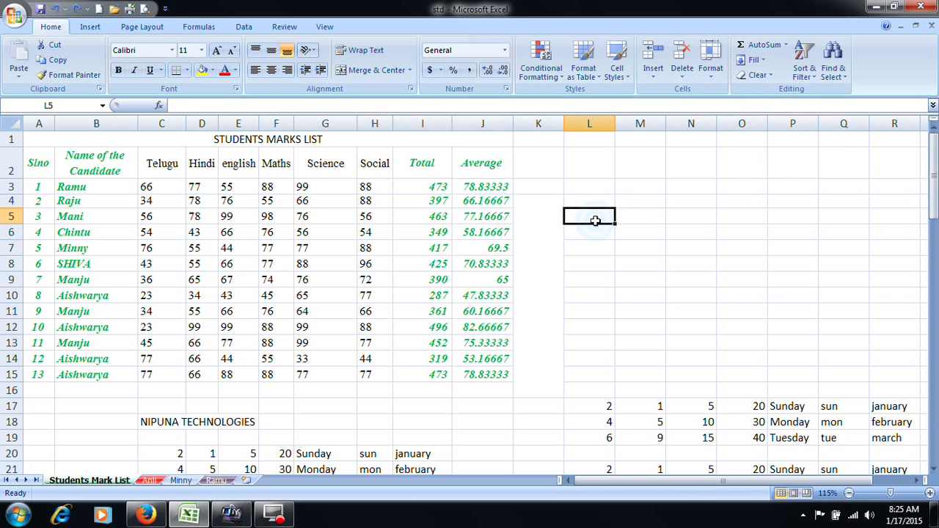
text(2)
key(Tab)
text(3)
key(Tab)
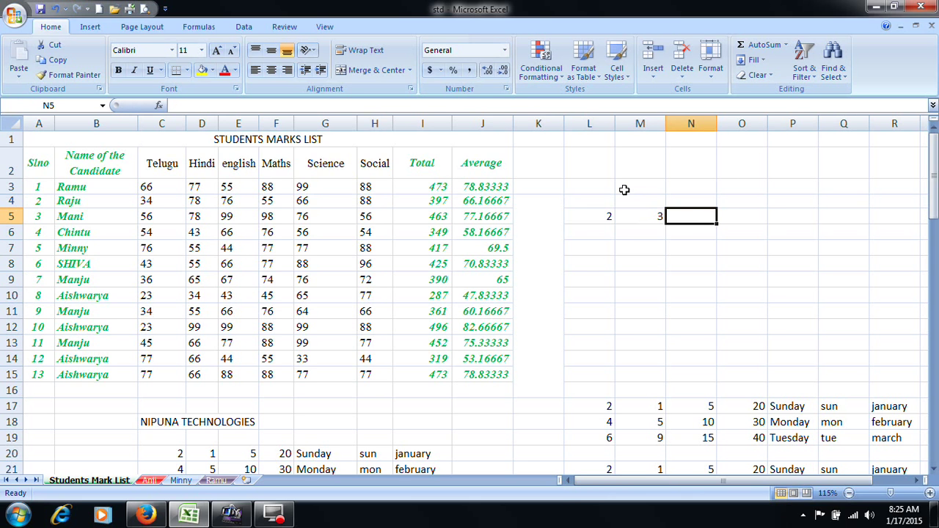
Step: Enter the formula =L5+M5 in cell N5
text(=)
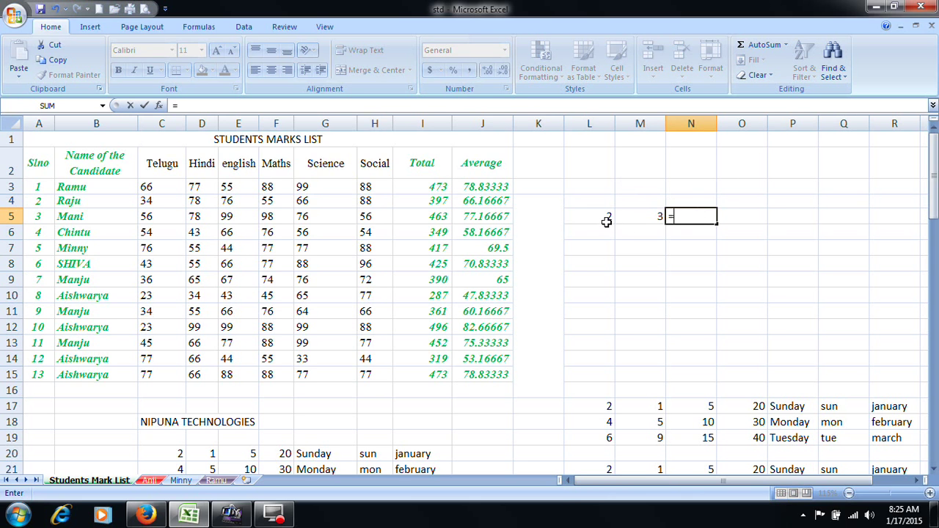
click(607, 217)
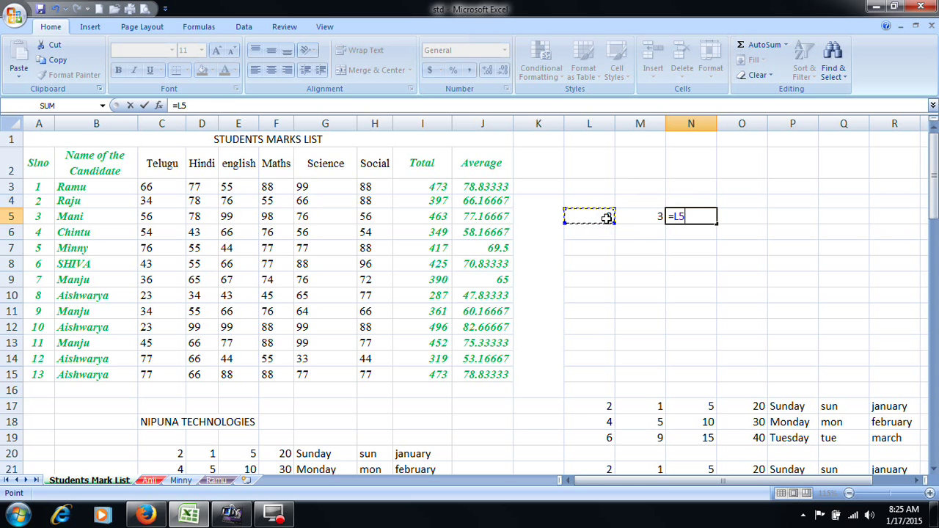
text(+)
click(646, 218)
key(Return)
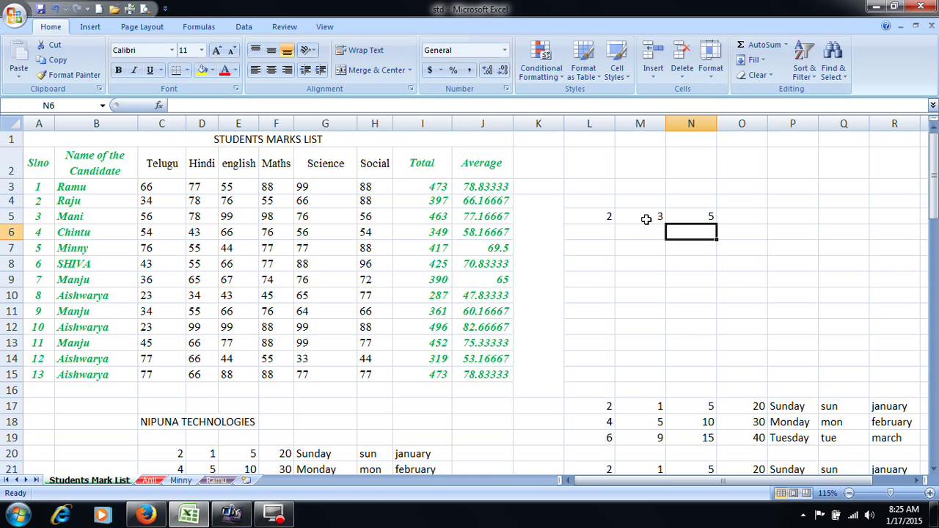
Step: Enter 6 in cell L6 and 7 in cell M6
click(602, 239)
text(6)
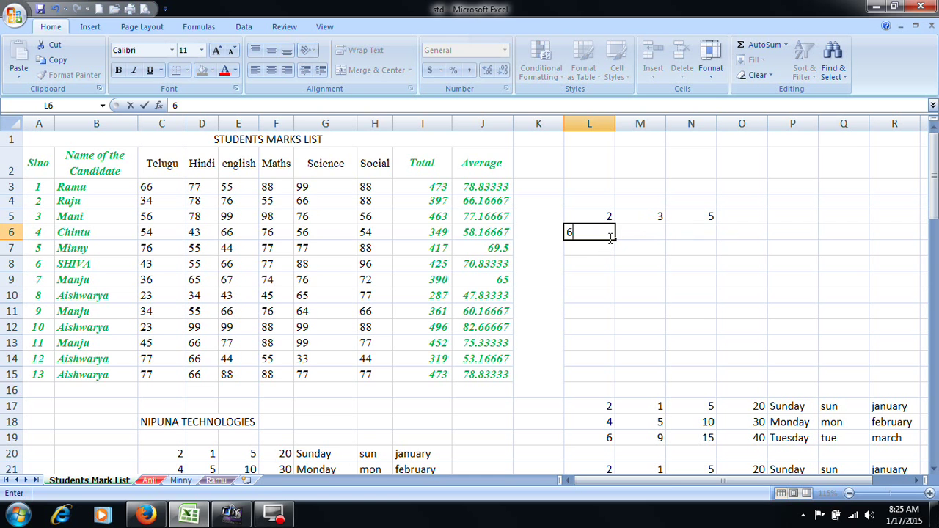
click(653, 240)
text(7)
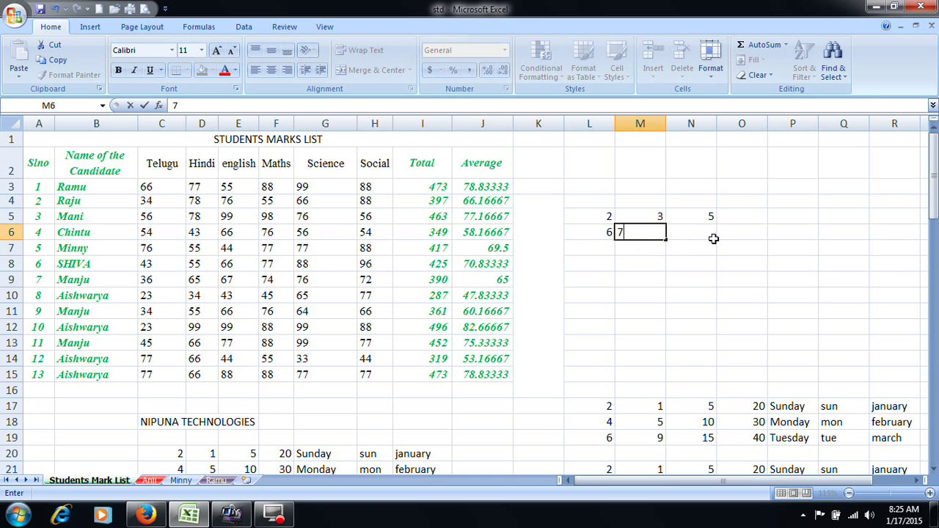
Step: Review the formula in N5, fill it down into N6, and check the copied formula
click(705, 235)
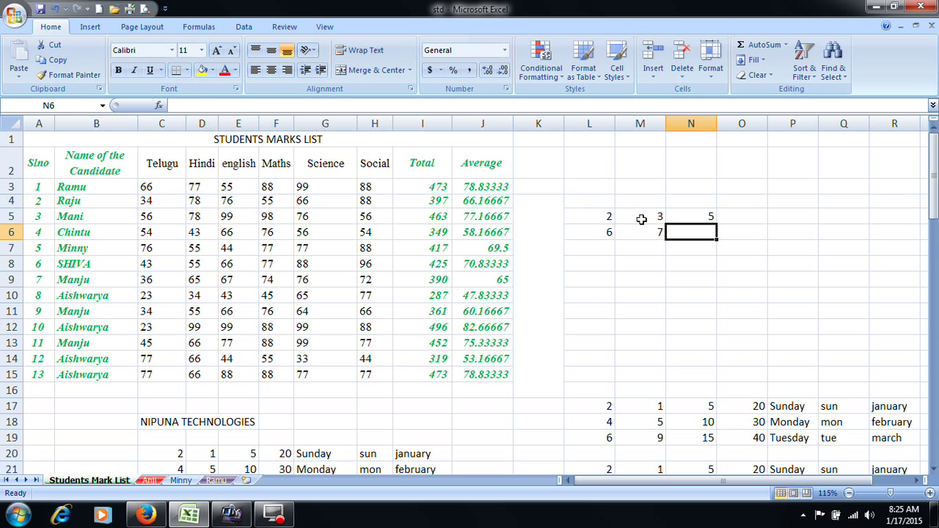
click(705, 218)
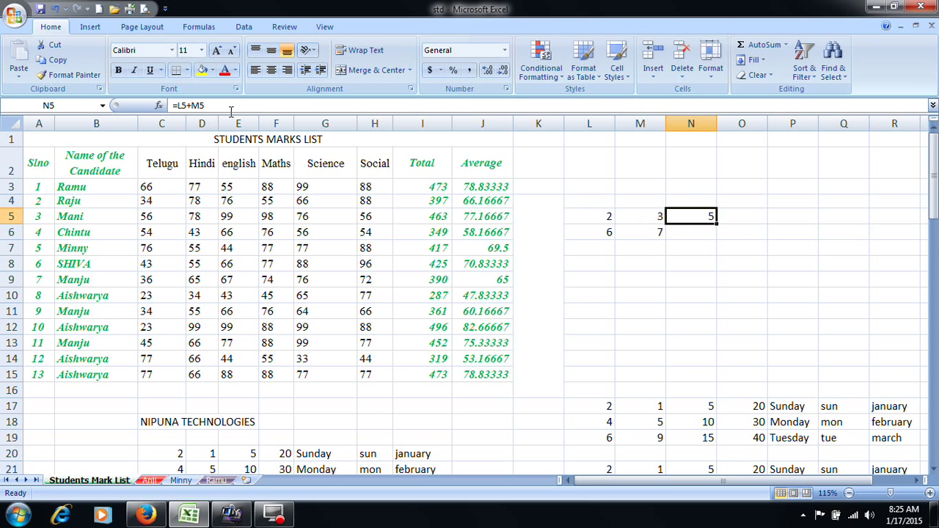
click(690, 231)
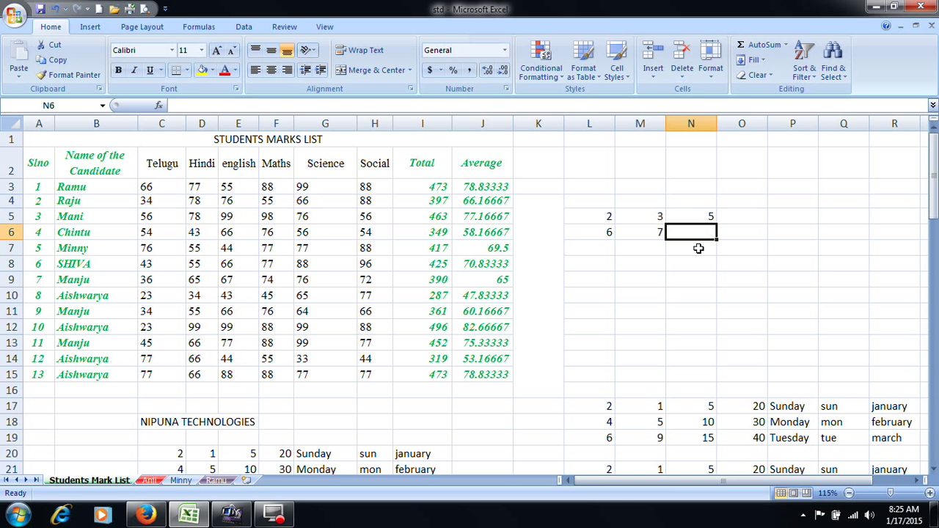
click(759, 60)
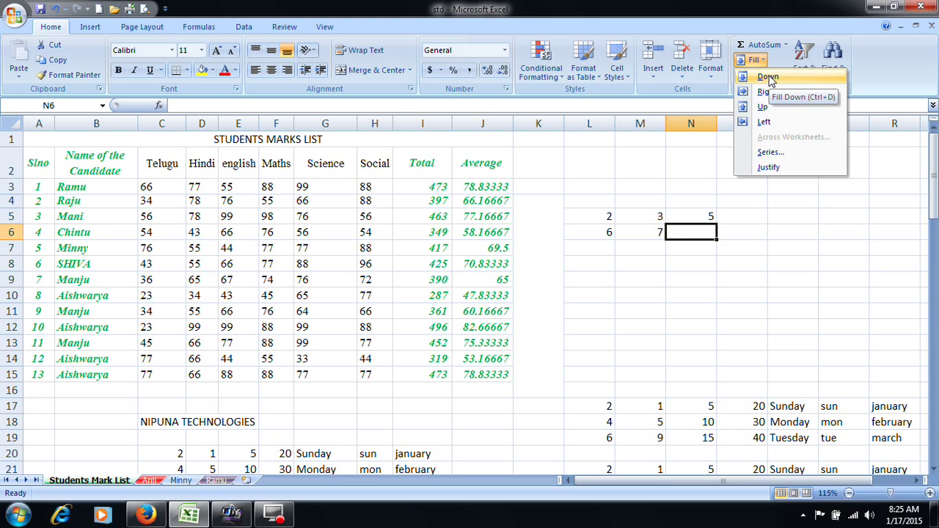
click(769, 77)
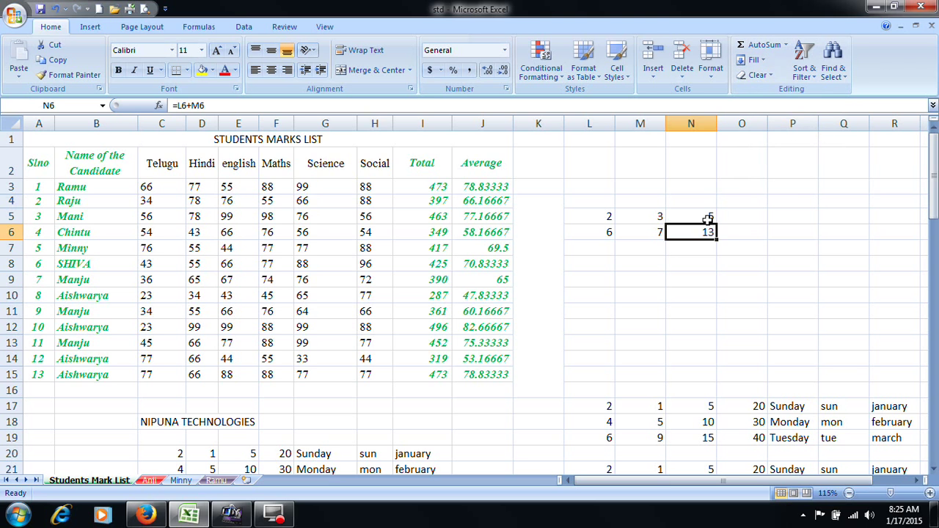
click(736, 246)
click(707, 234)
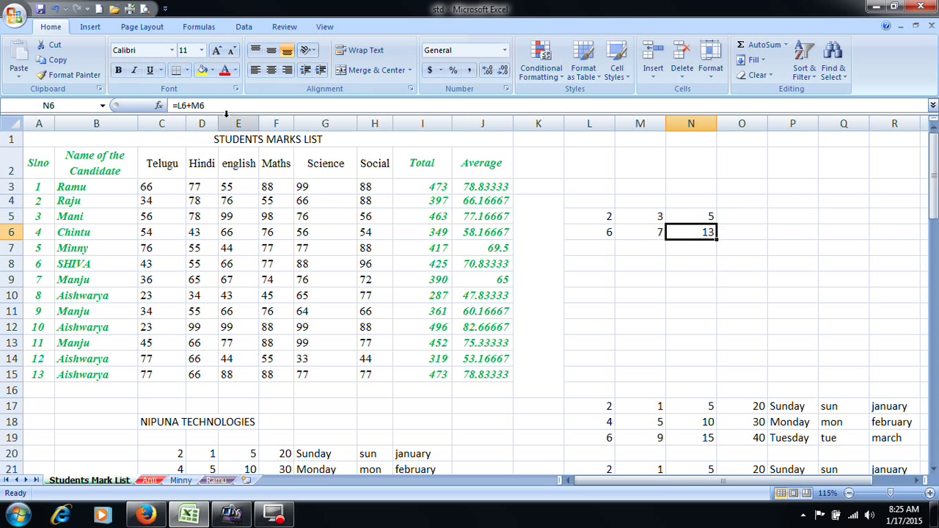
Step: Enter 34 in cell L4 and 4 in cell M4
click(608, 204)
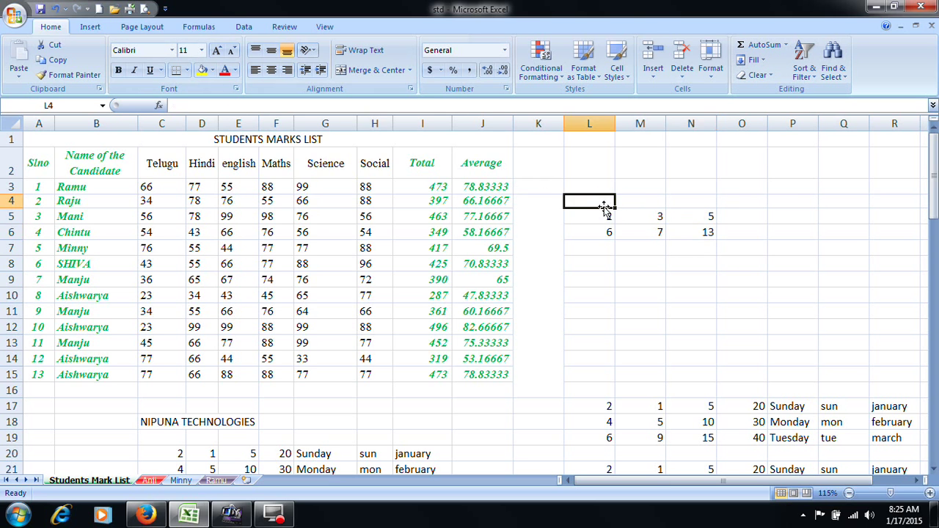
text(34)
click(651, 200)
text(4)
Step: Fill the addition formula from N5 up into cell N4
click(702, 205)
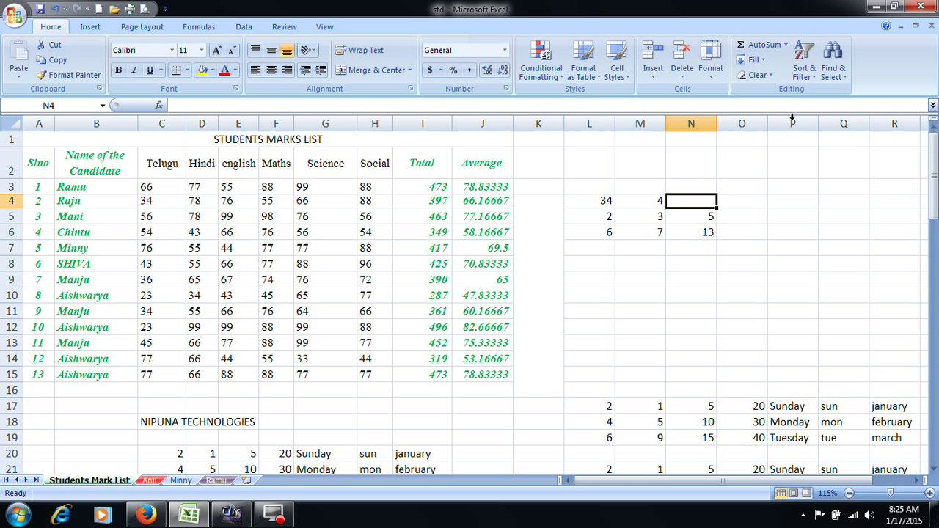
click(765, 62)
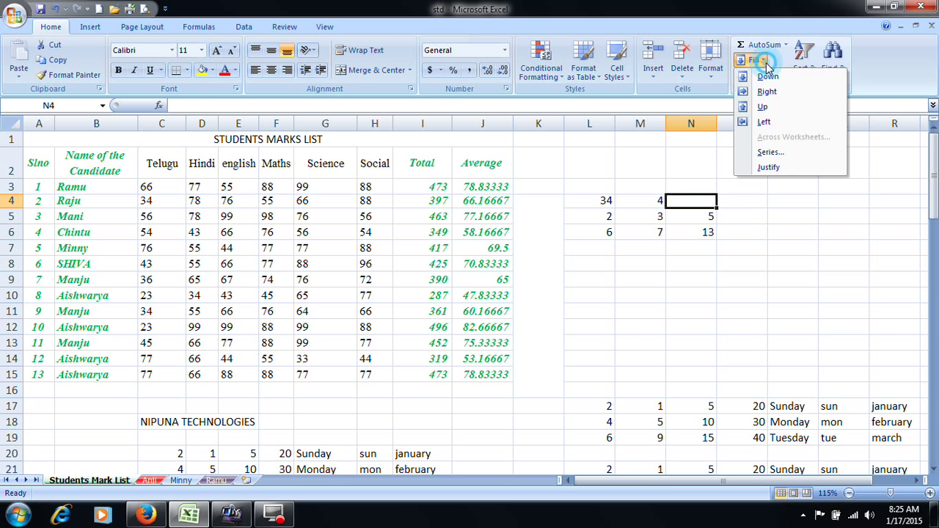
click(768, 108)
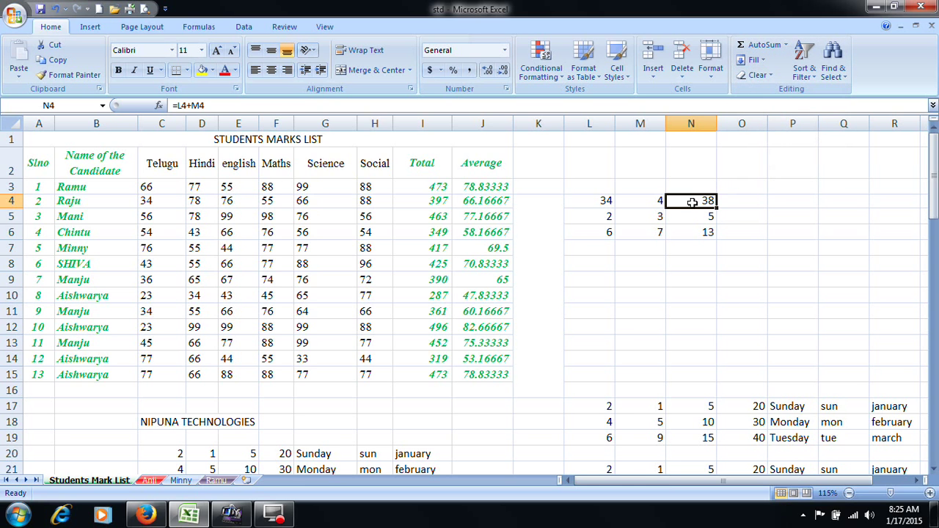
click(740, 206)
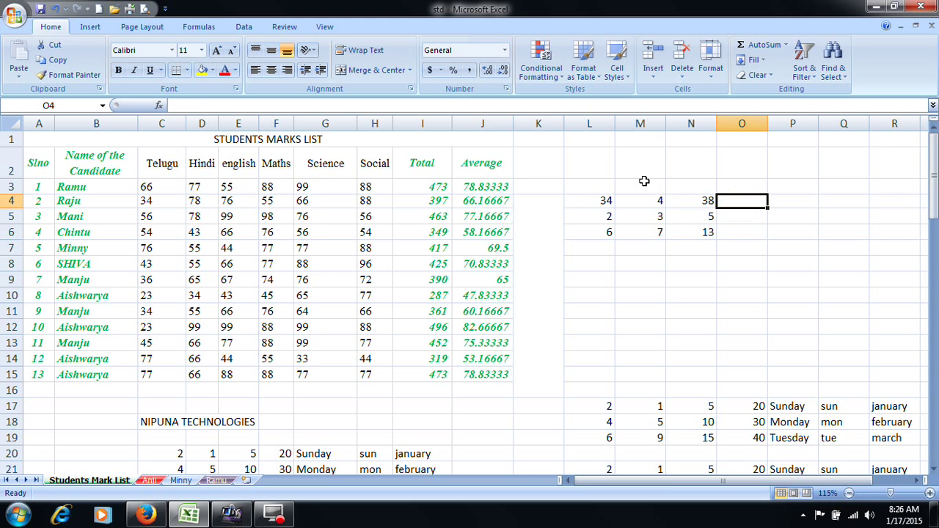
Step: Enter 67 in cell Q4 and 7 in cell P4, and select the empty cell O4
click(840, 205)
click(799, 204)
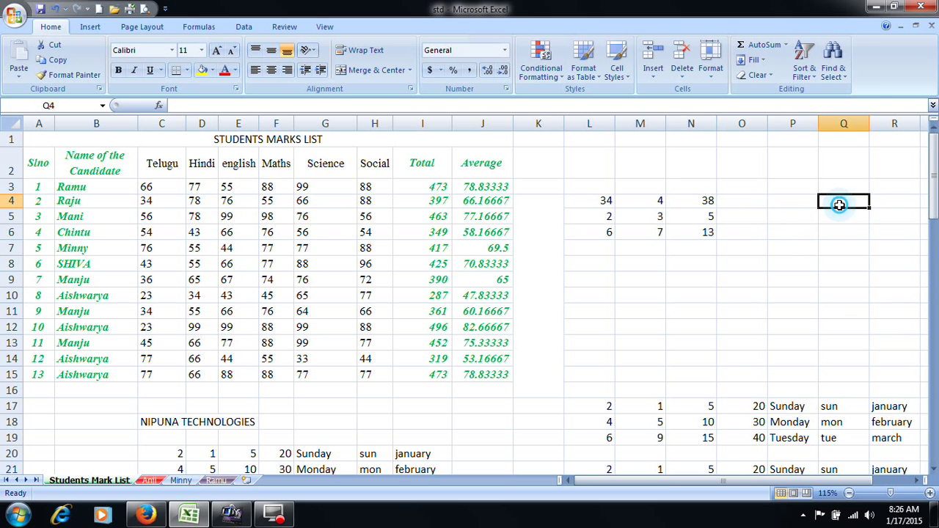
click(834, 204)
text(67)
click(789, 204)
text(7)
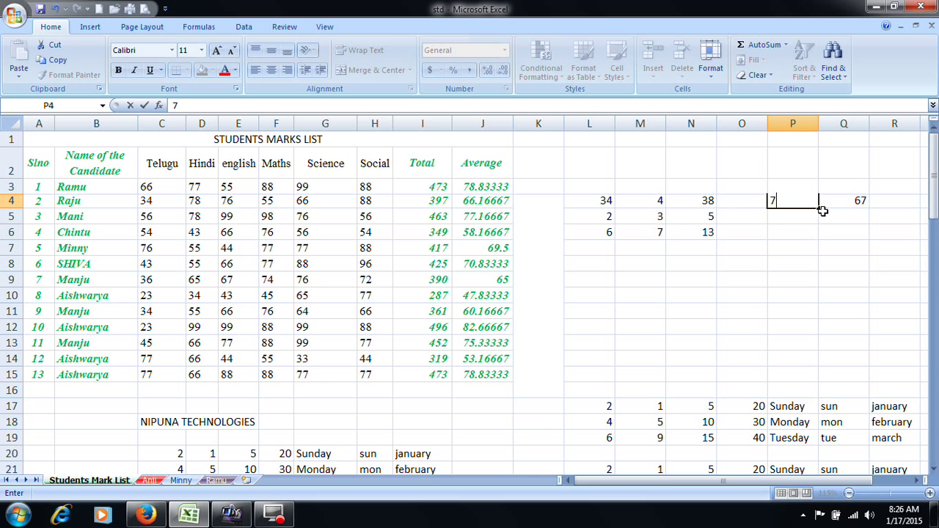
click(823, 212)
click(742, 204)
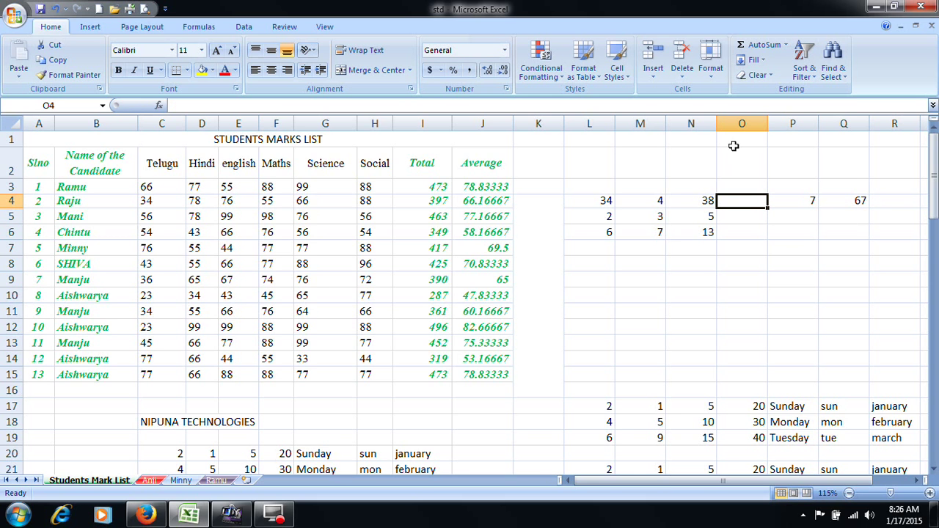
Step: Fill the value from P4 left into O4, and try the same left fill in O5
click(754, 60)
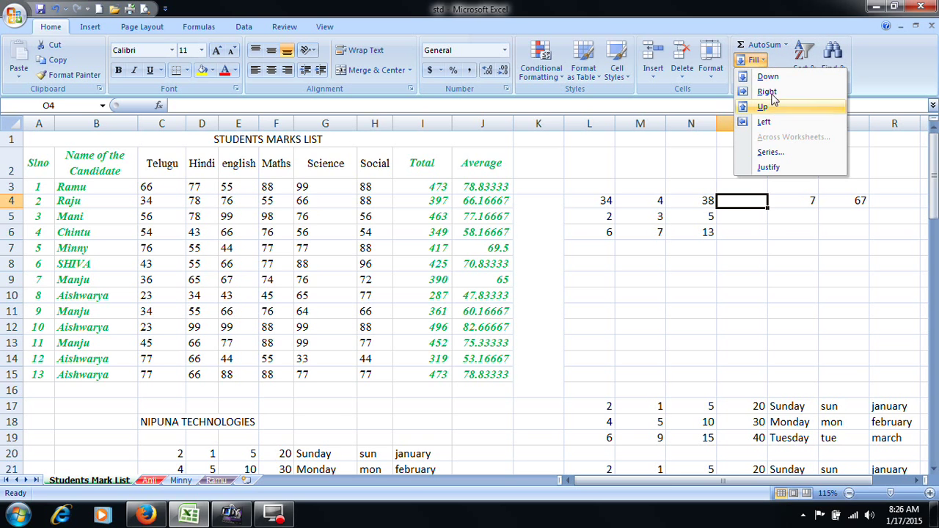
click(766, 121)
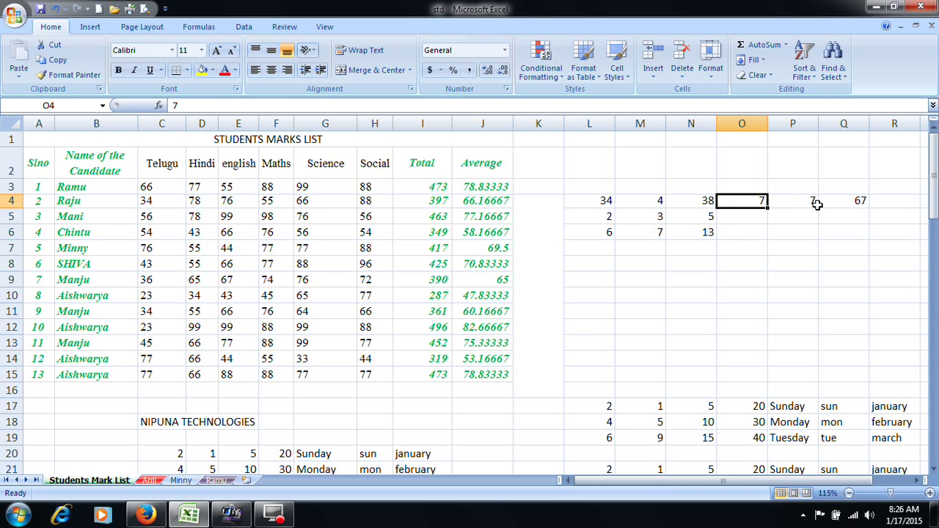
click(756, 218)
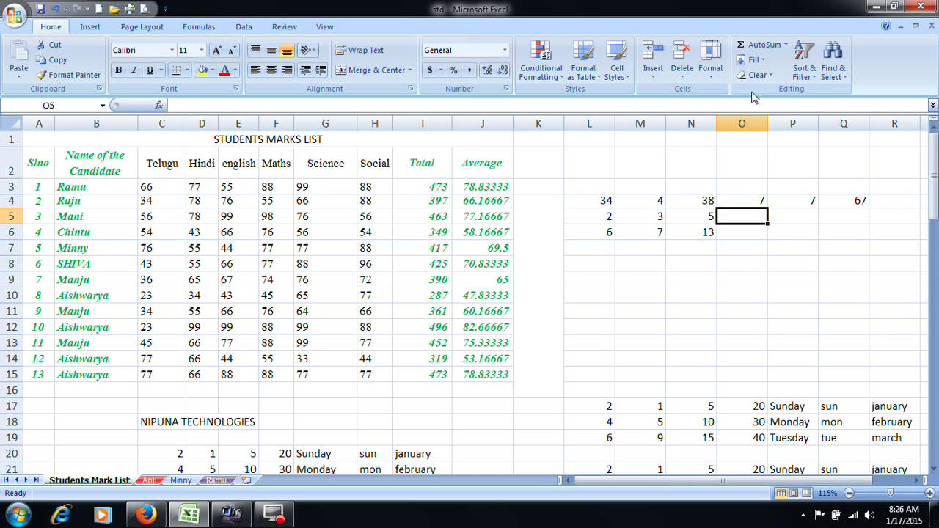
click(766, 61)
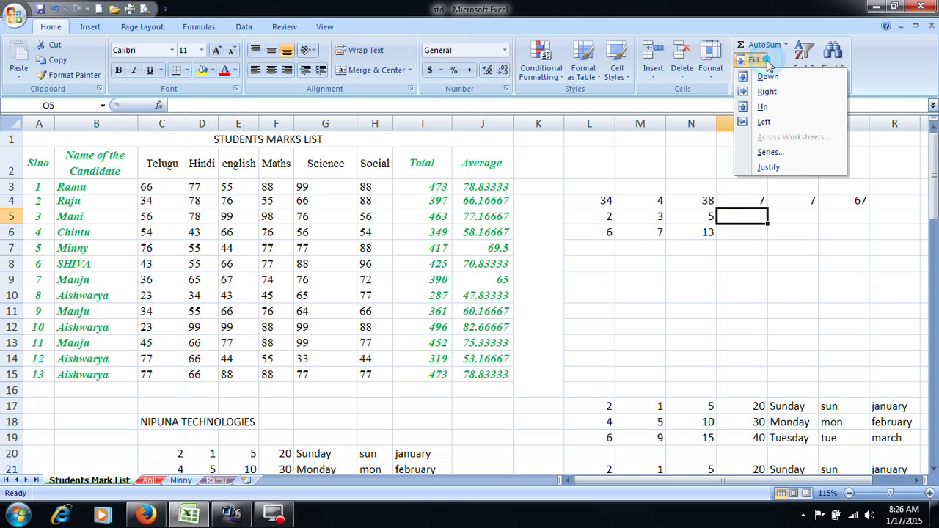
click(770, 125)
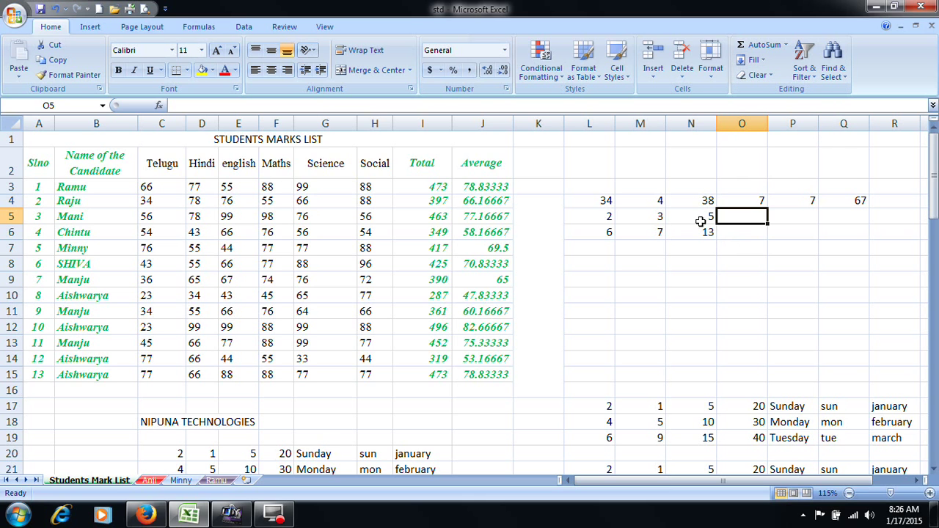
Step: Enter 8 in cell P5 and fill it left into O5
click(793, 216)
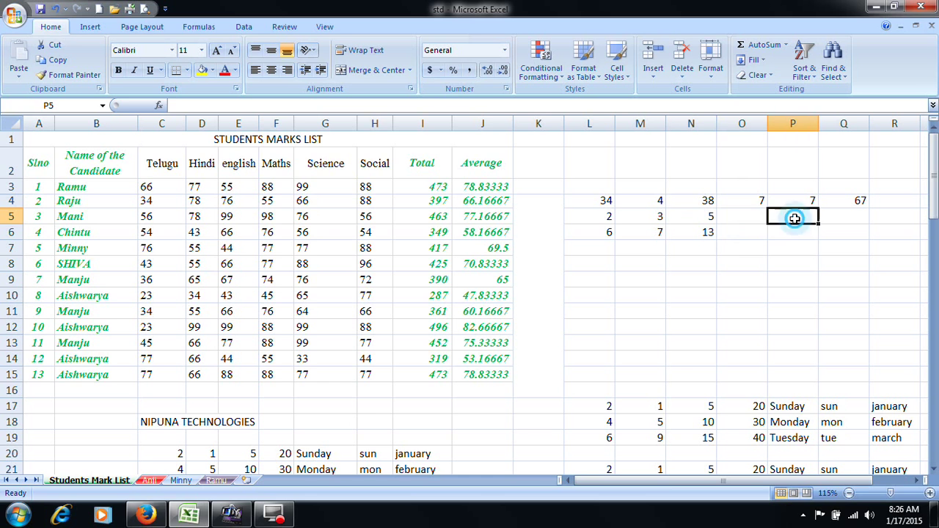
text(8)
click(747, 220)
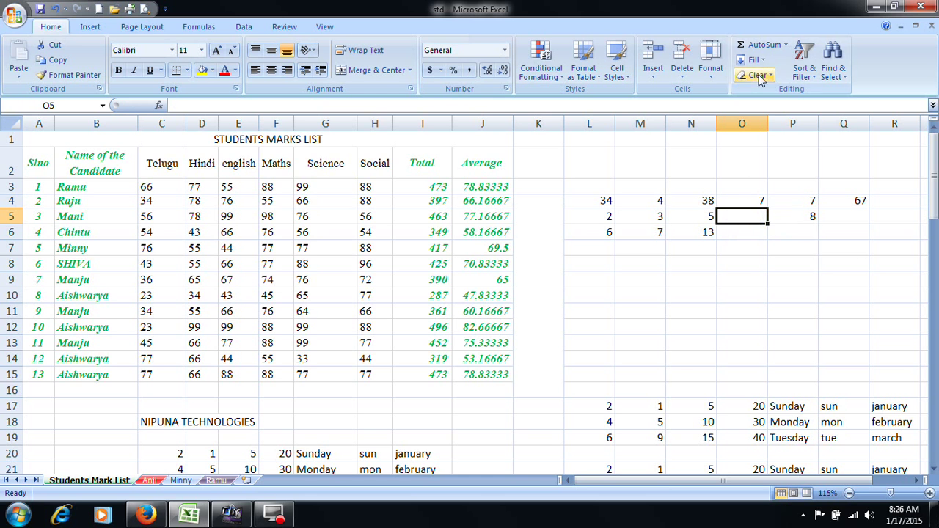
click(753, 59)
click(769, 121)
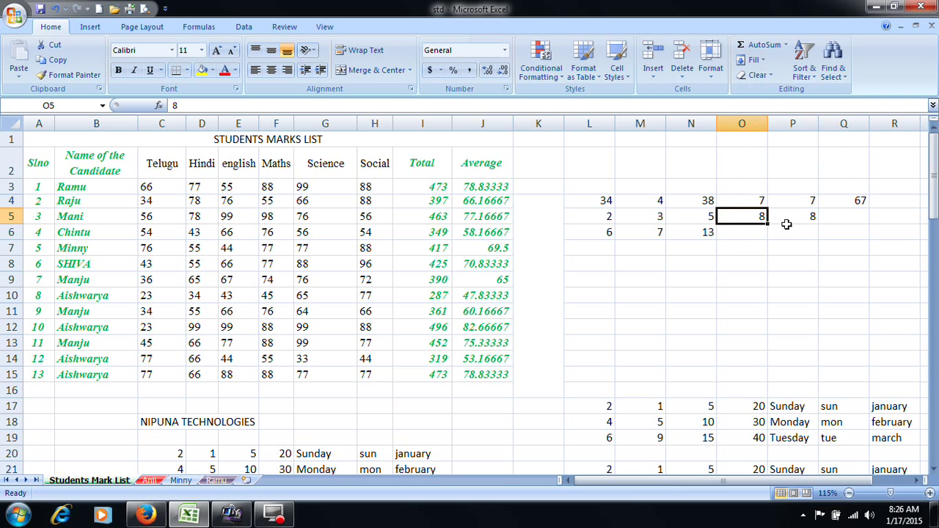
Step: Clear O5:P5, fill the addition formula from N5 right into O5, and check the copied formula
drag(754, 218, 806, 217)
key(Delete)
click(750, 216)
click(756, 59)
click(767, 91)
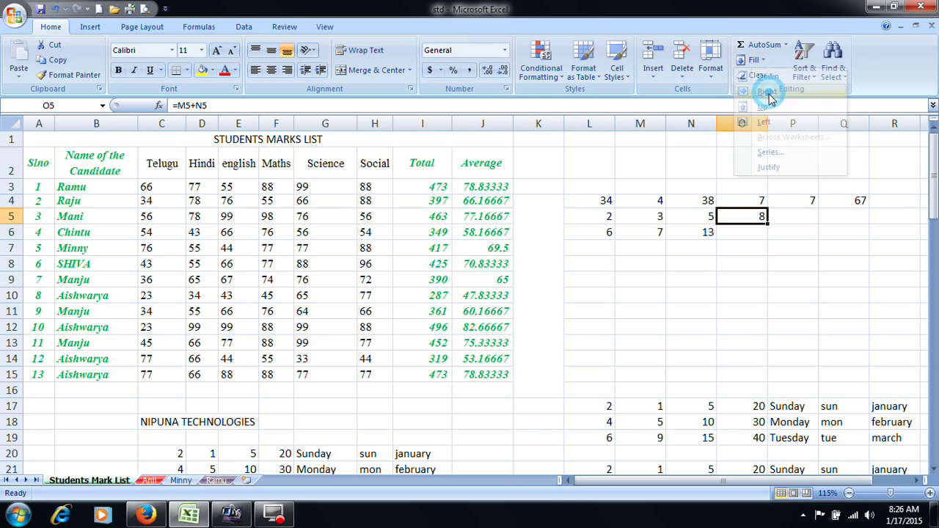
click(709, 219)
click(744, 218)
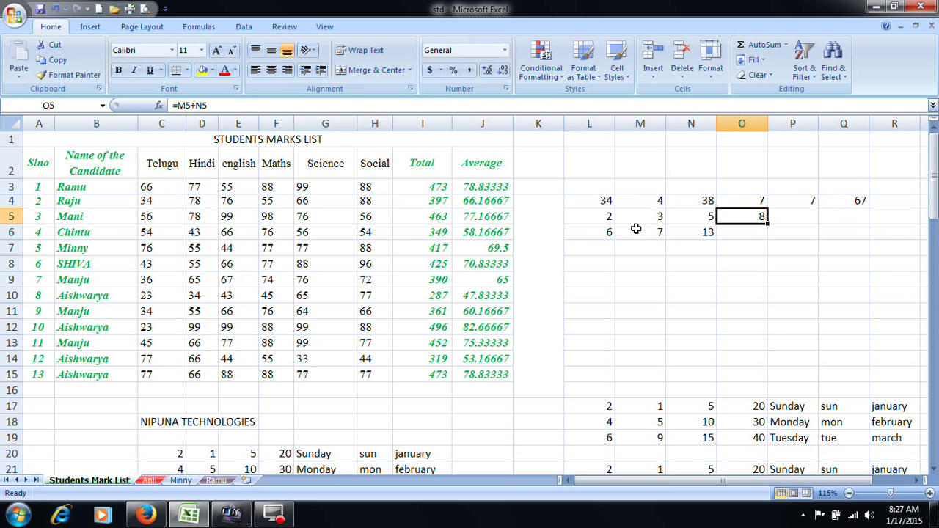
Step: Delete the copied addition formula from cell O5
drag(657, 218, 759, 217)
click(759, 219)
key(Delete)
Step: Enter a sample first name in M9 and fill it down into M10
click(661, 279)
text(a)
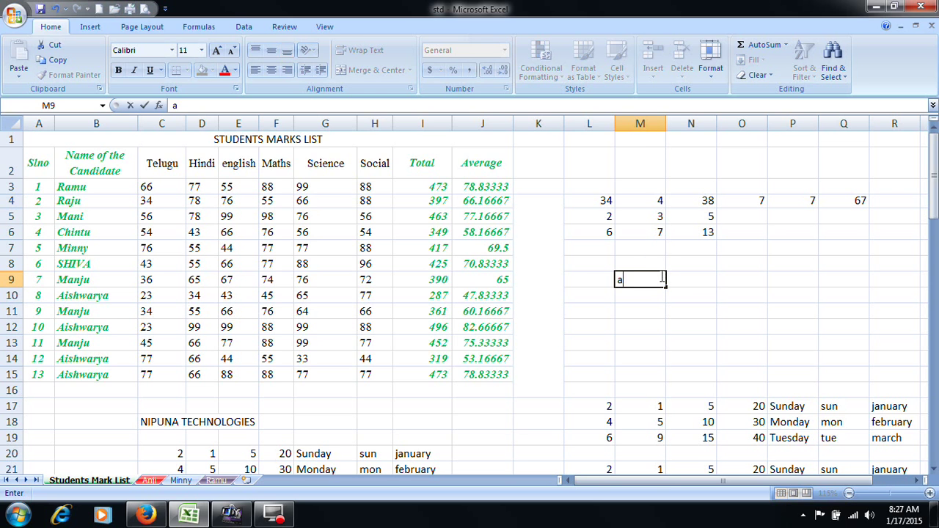
key(Return)
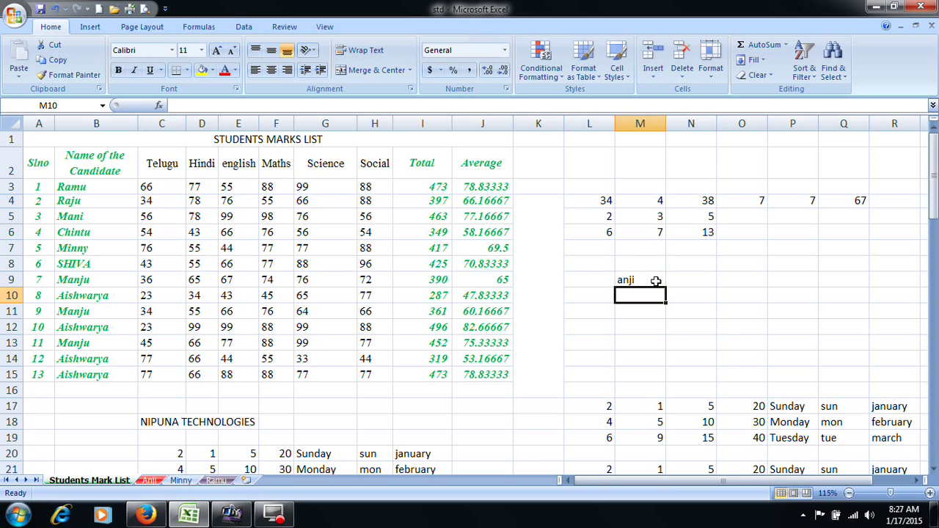
click(754, 60)
click(767, 77)
Step: Fill the sample name from M10 right into N10 and left into L10
click(686, 296)
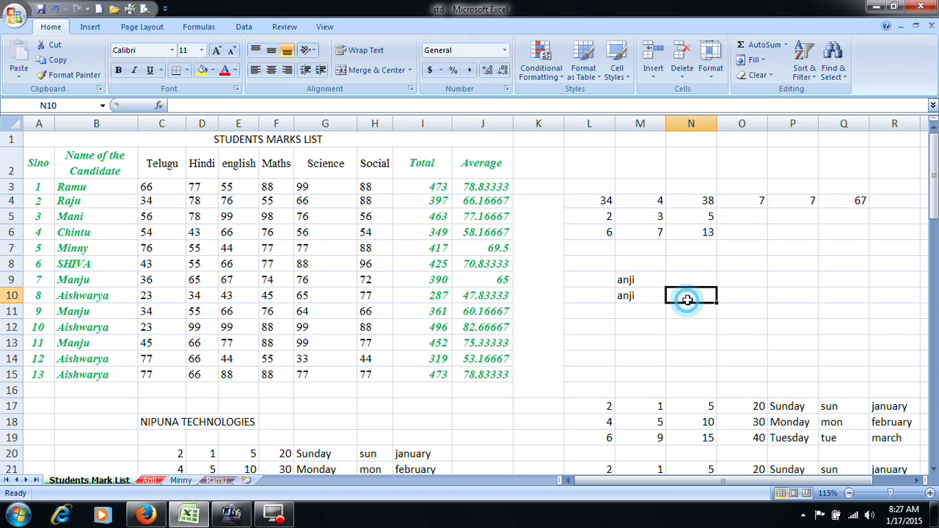
click(756, 63)
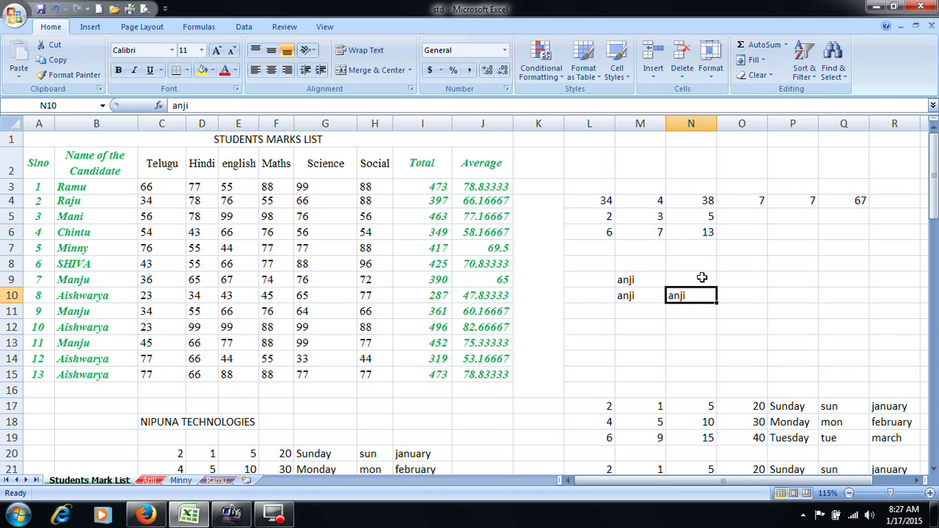
click(581, 299)
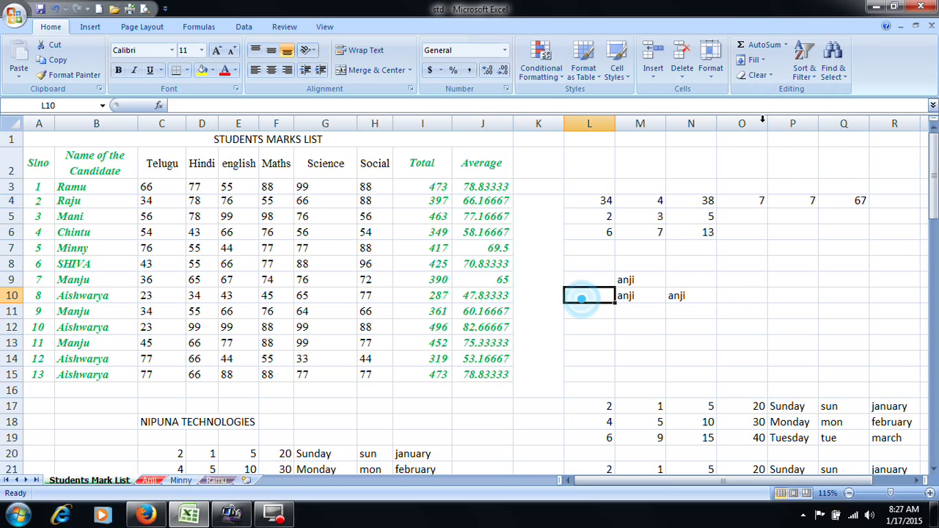
click(753, 60)
click(765, 122)
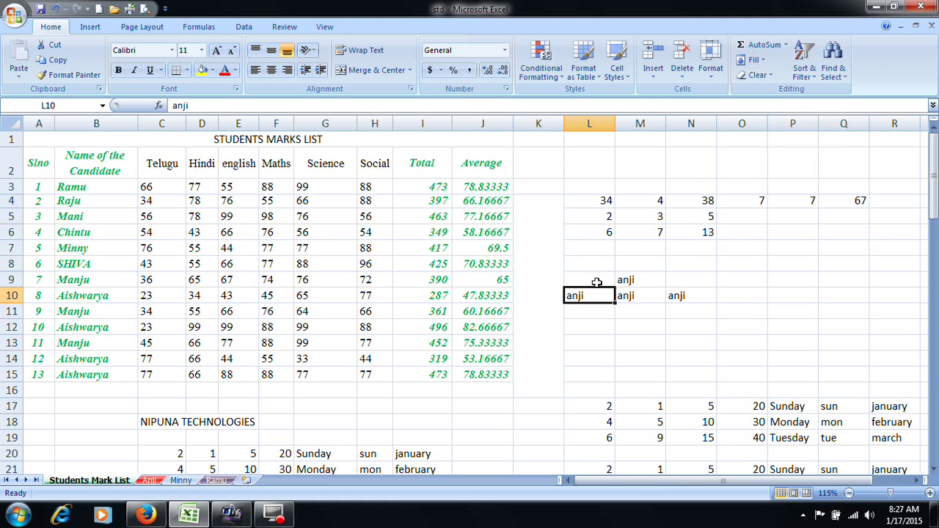
Step: Try a downward fill in the empty cell M8 above the sample names
click(643, 260)
click(753, 59)
click(767, 76)
Step: Copy the sample name with the fill handle from N10 into M11:O11 and up into N9
click(669, 298)
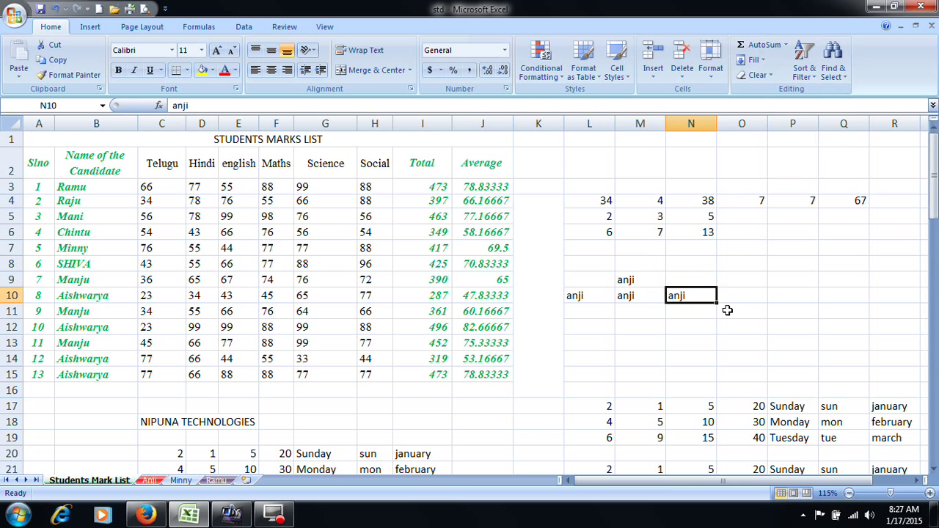
drag(718, 306, 640, 318)
click(682, 315)
click(676, 295)
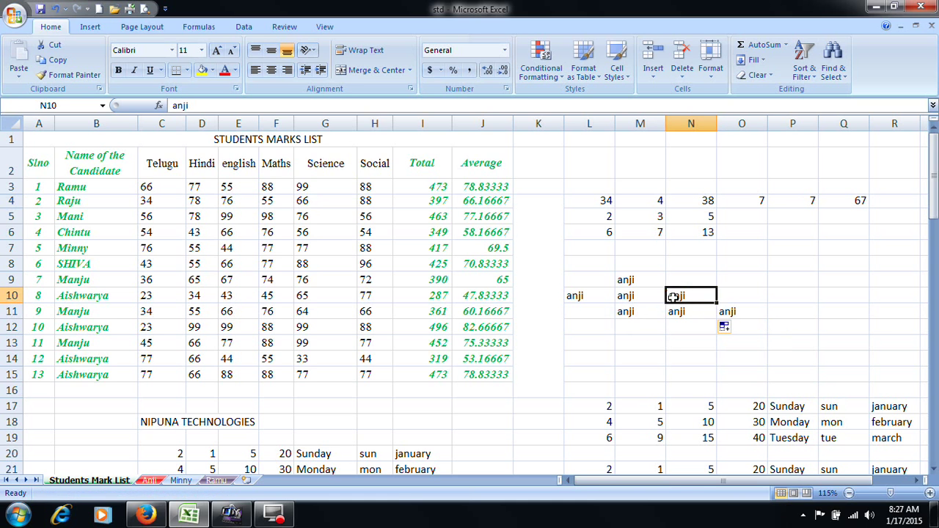
drag(718, 303, 710, 277)
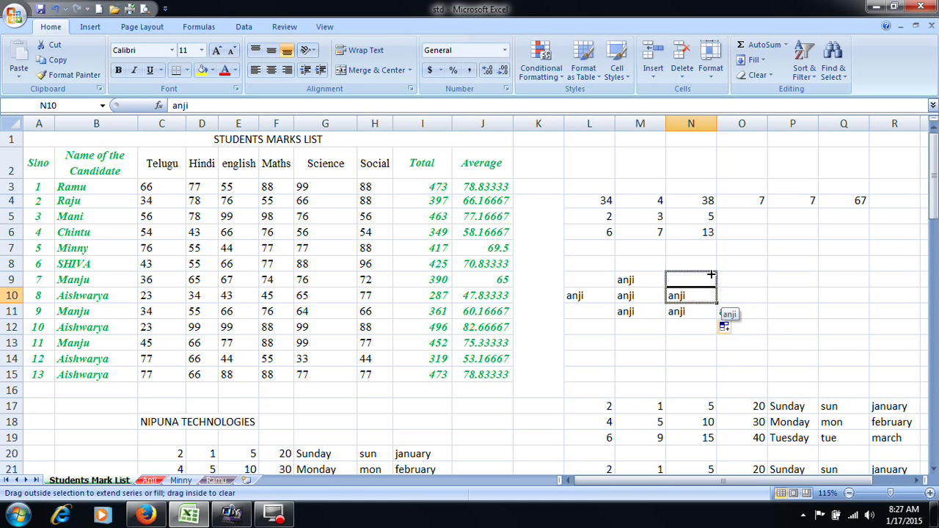
click(738, 280)
Step: Delete the sample names in rows 9 to 11 and the sample numbers in L4:Q7
drag(579, 280, 733, 326)
key(Delete)
drag(609, 199, 849, 241)
key(Delete)
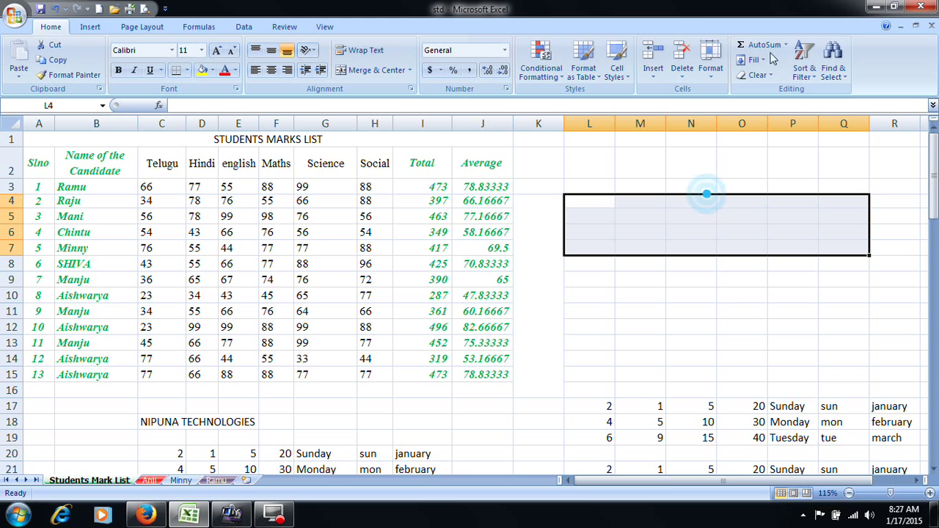
Step: Review the available Fill options with the empty cell O9 selected
click(730, 279)
click(763, 60)
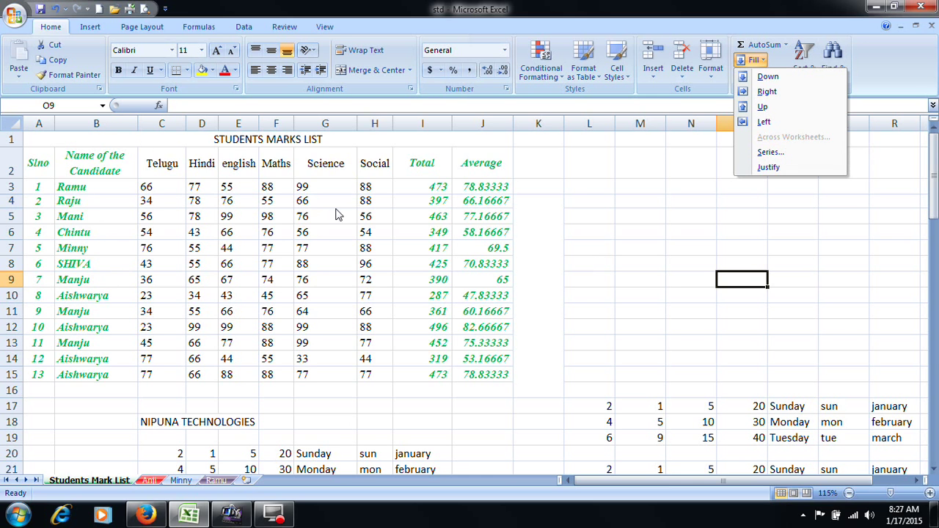
click(304, 301)
Step: Look through the three other worksheets and return to the Students Mark List sheet
click(149, 481)
click(187, 484)
click(213, 482)
click(180, 483)
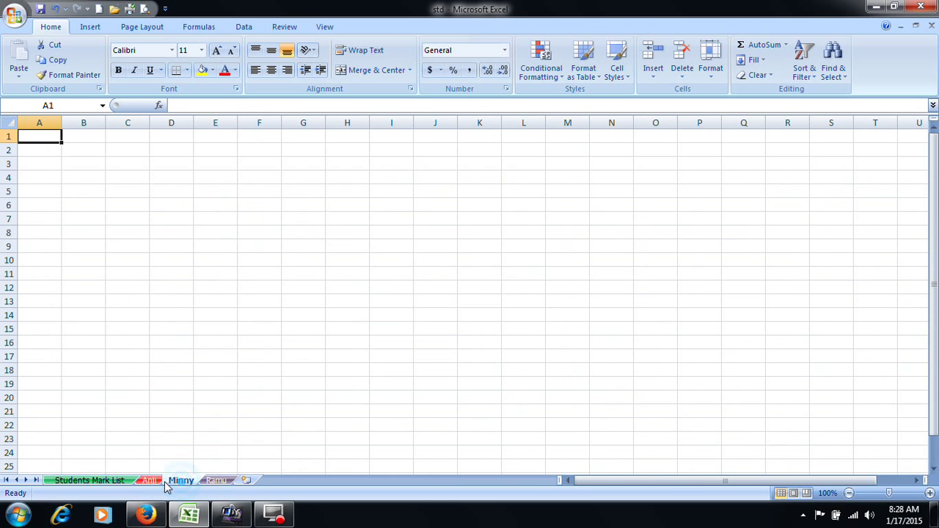
click(152, 483)
click(215, 481)
click(149, 481)
click(180, 481)
click(208, 481)
click(151, 480)
click(110, 481)
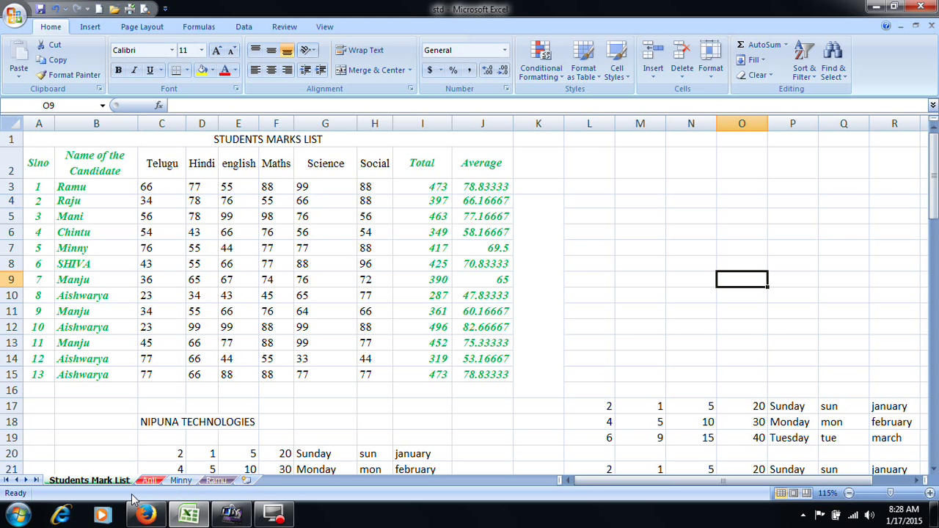
Step: Group all four worksheets and try Fill Across Worksheets on the empty cell O9 with the All option
ctrl+click(152, 483)
ctrl+click(181, 481)
ctrl+click(219, 483)
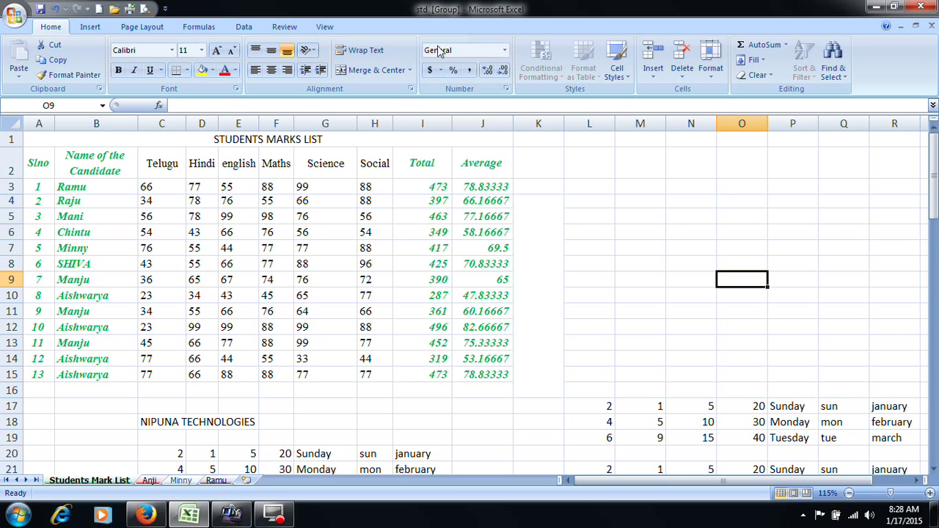
click(753, 59)
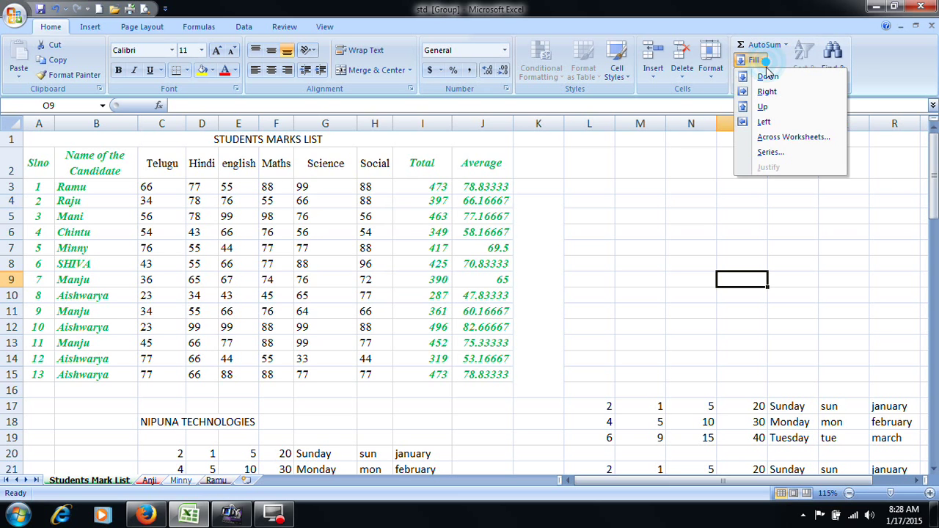
click(782, 138)
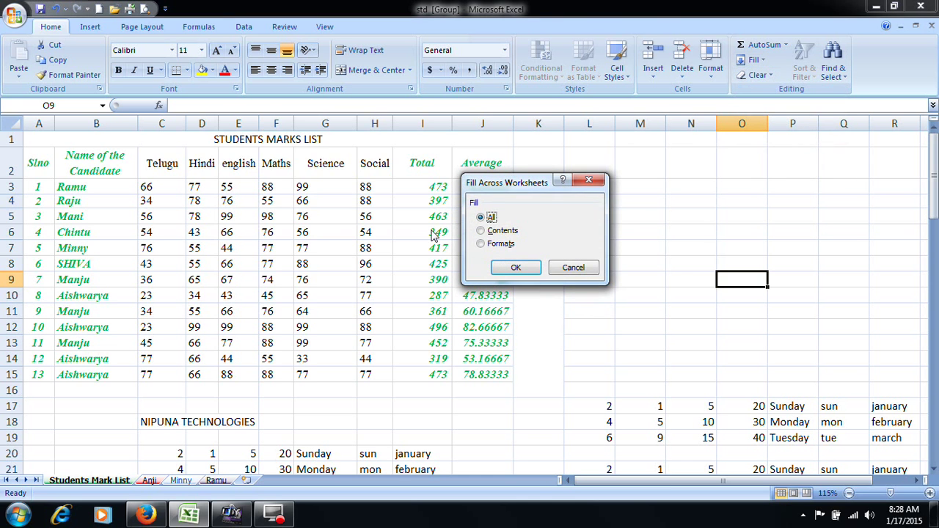
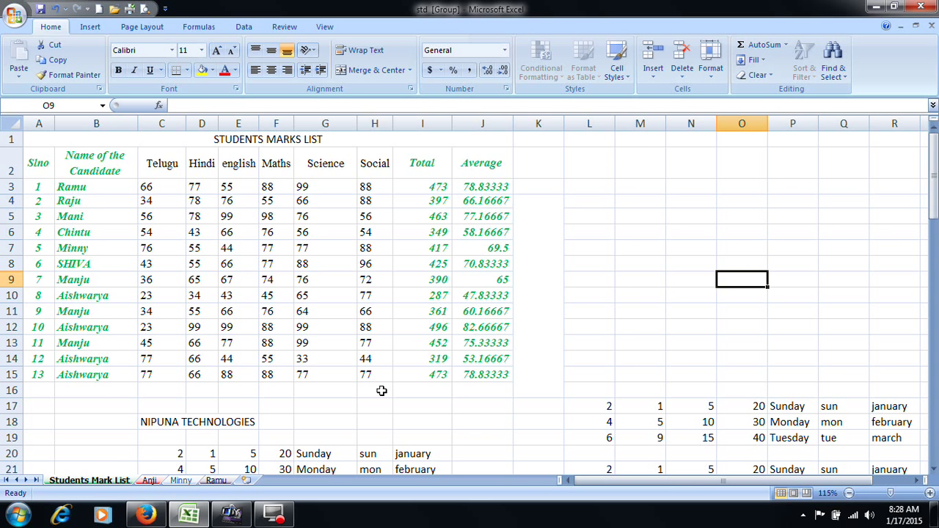
Step: Check the three other worksheets for filled content and return to the Students Mark List sheet
click(149, 481)
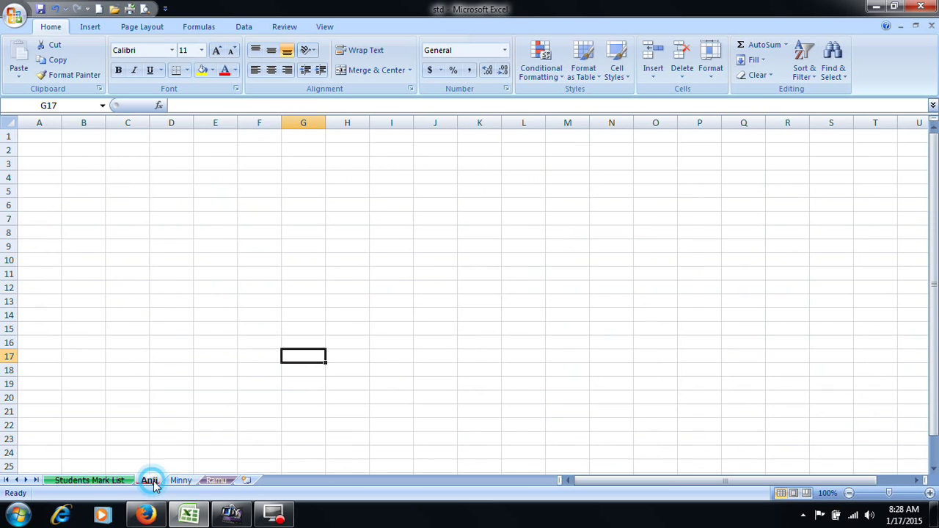
click(181, 481)
click(216, 481)
click(147, 481)
click(124, 481)
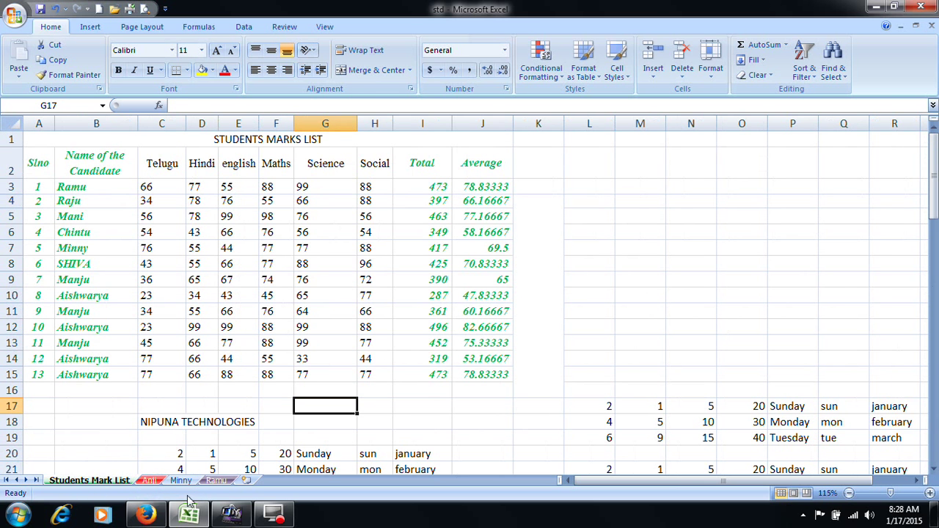
Step: Select the marks table A1:J15, group all four worksheets, and fill the table across them with the All option
drag(132, 343, 124, 331)
drag(63, 139, 294, 366)
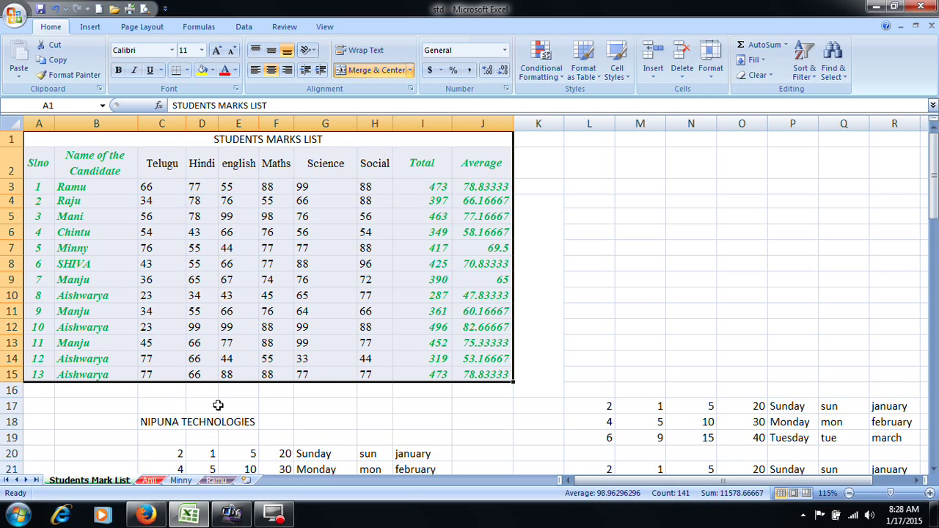
ctrl+click(150, 481)
ctrl+click(180, 481)
ctrl+click(216, 481)
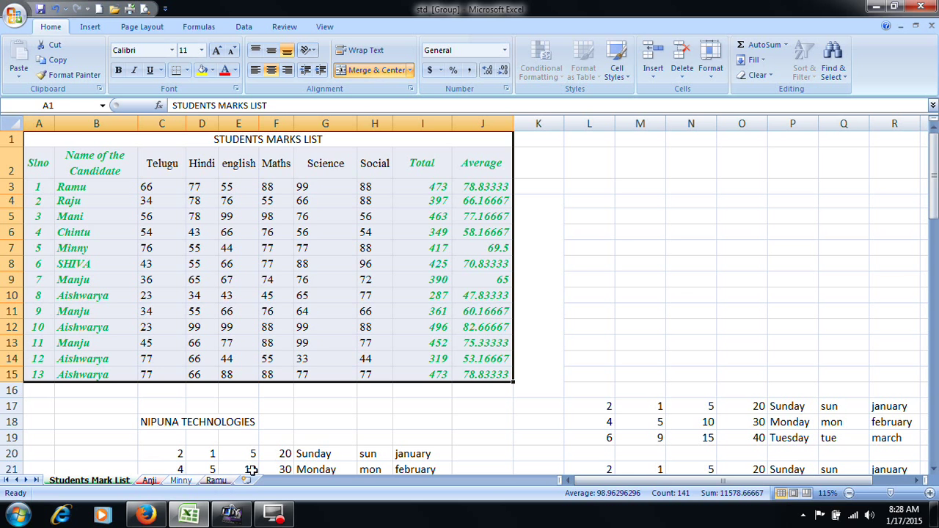
click(756, 60)
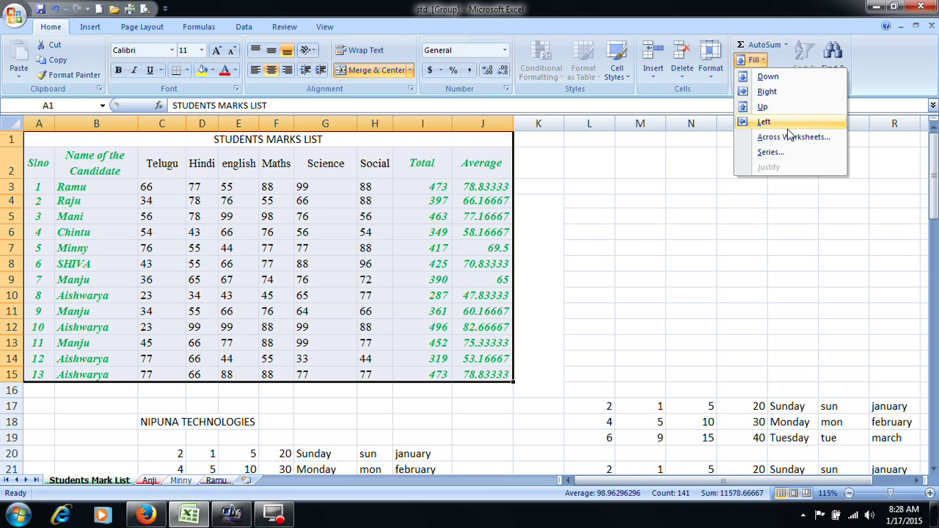
click(772, 140)
click(505, 268)
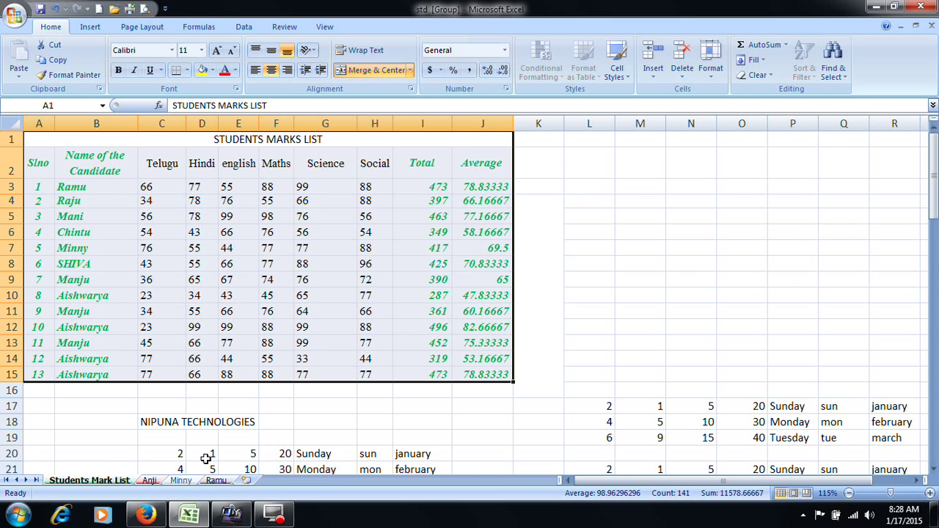
Step: Inspect the copied marks table on each of the three other worksheets
click(149, 481)
click(246, 199)
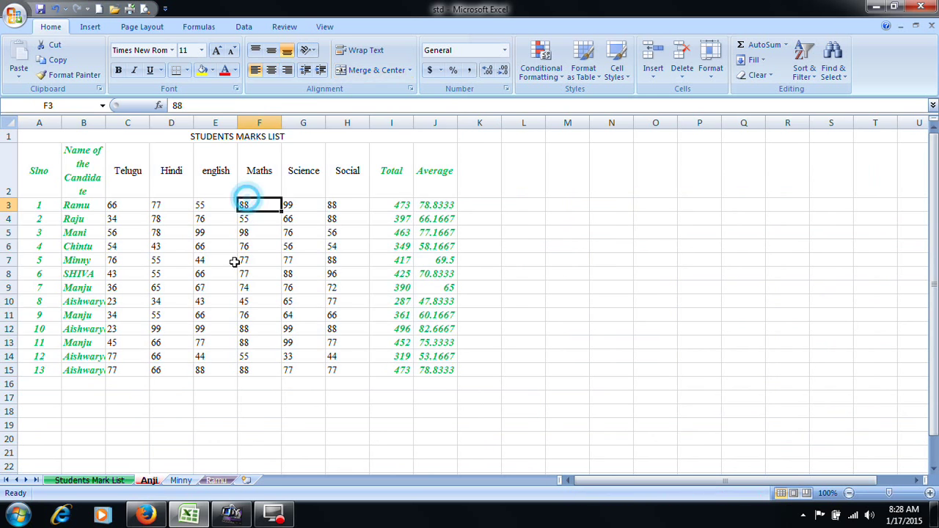
click(181, 480)
click(216, 480)
click(199, 260)
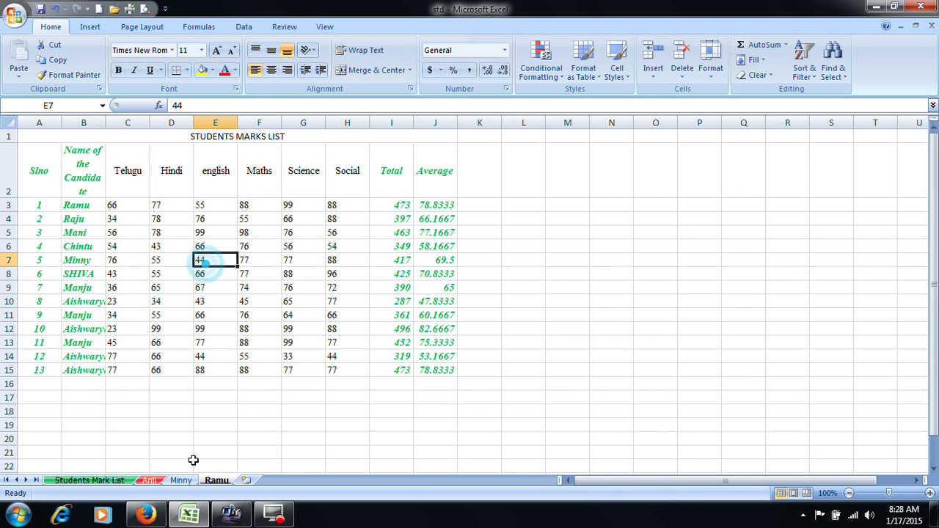
Step: Clear the copied marks table from the three other worksheets and return to the Students Mark List sheet
click(182, 483)
click(149, 481)
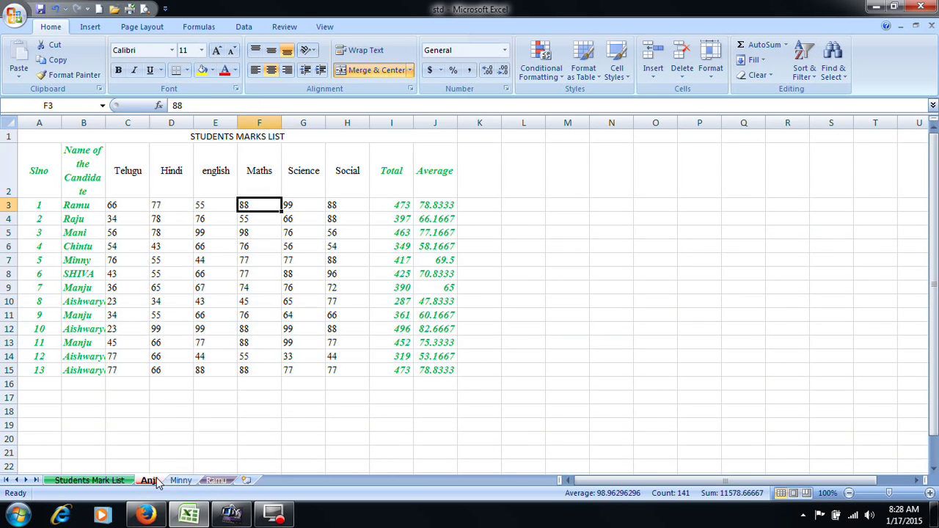
click(182, 481)
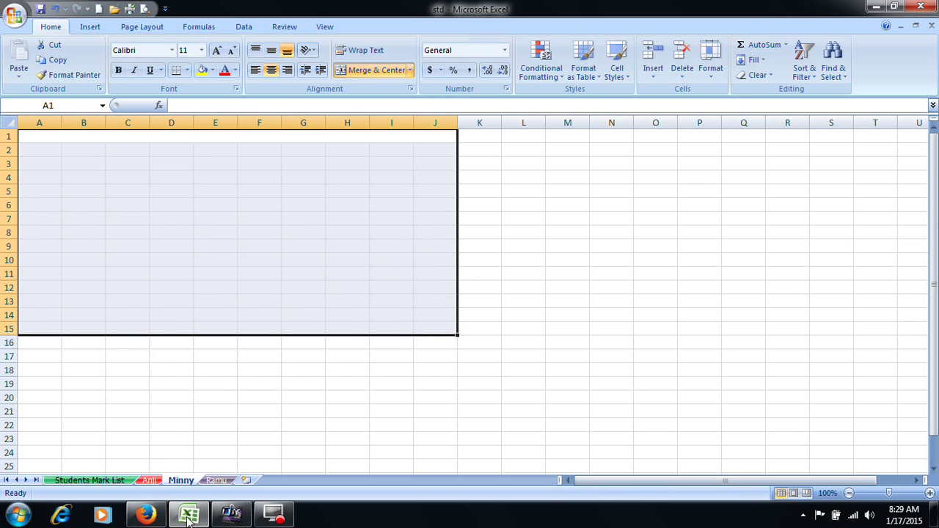
click(217, 481)
drag(35, 139, 356, 395)
key(Delete)
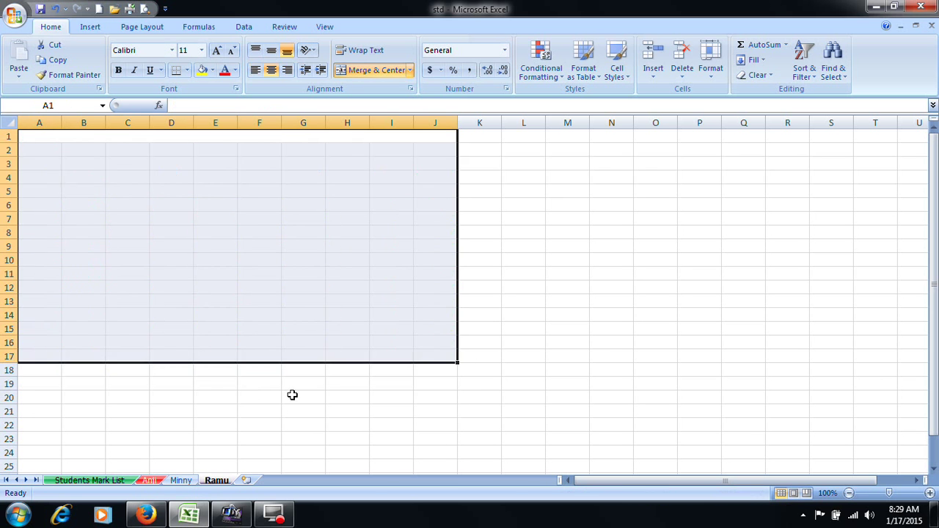
click(149, 481)
drag(250, 137, 205, 371)
key(Delete)
click(81, 481)
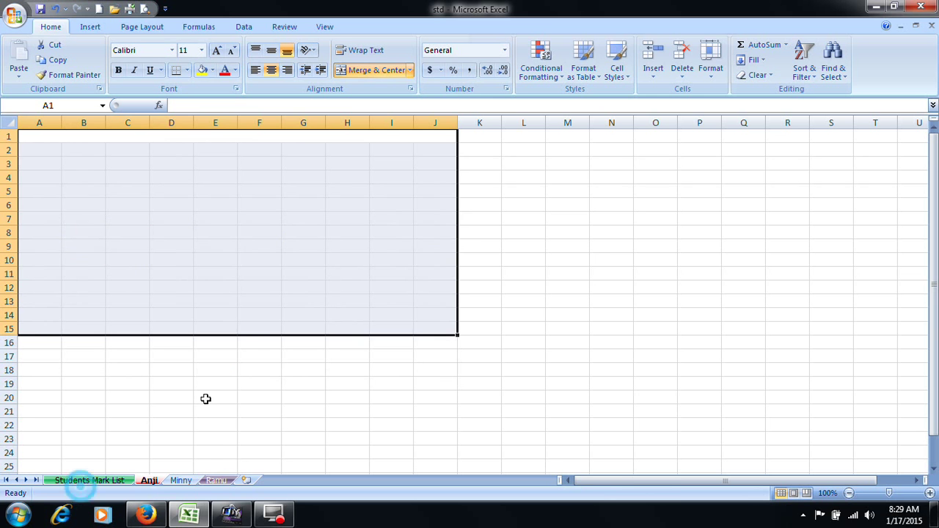
click(239, 390)
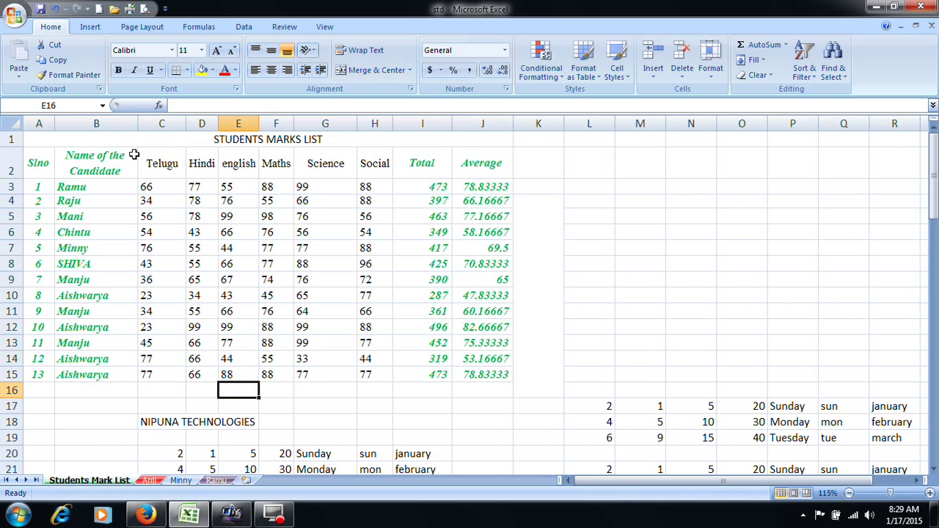
Step: Select the marks table A1:J15, group all four worksheets, and fill the table across them again with the All option
drag(174, 139, 335, 373)
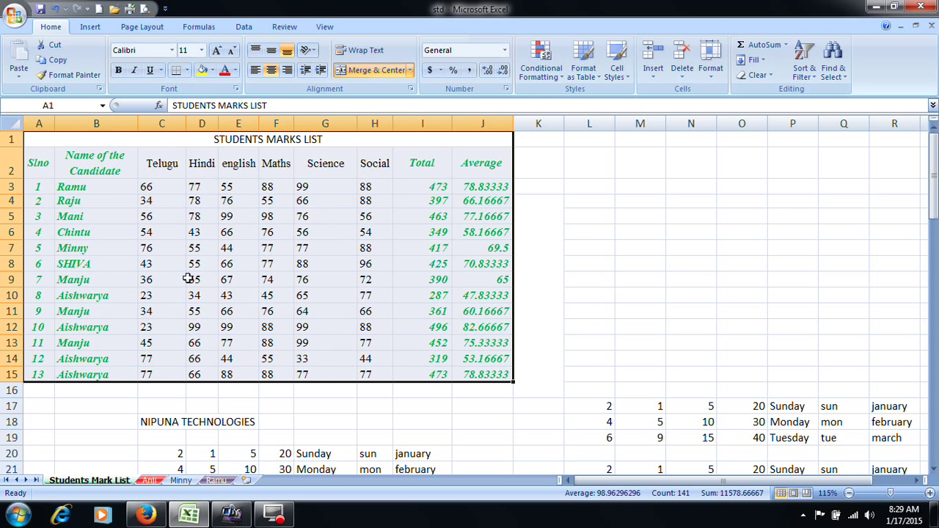
ctrl+click(150, 482)
ctrl+click(181, 482)
ctrl+click(214, 482)
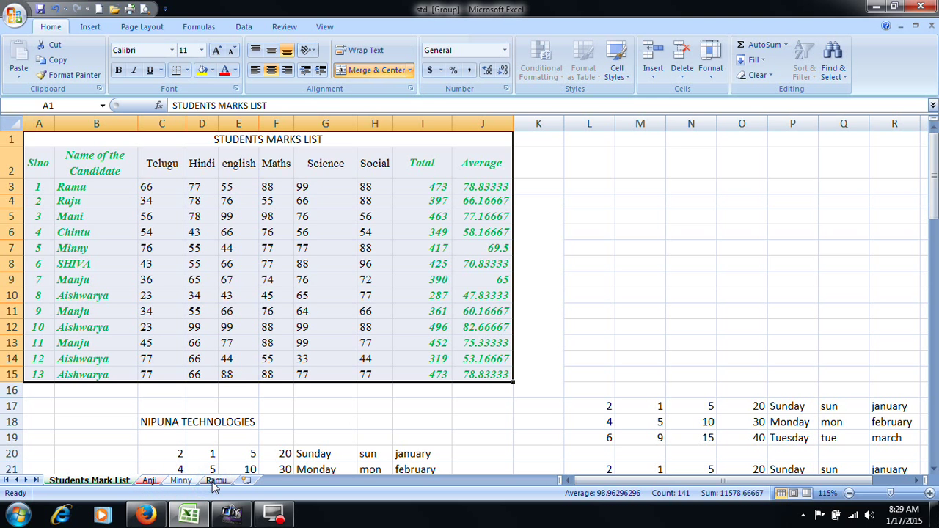
click(754, 60)
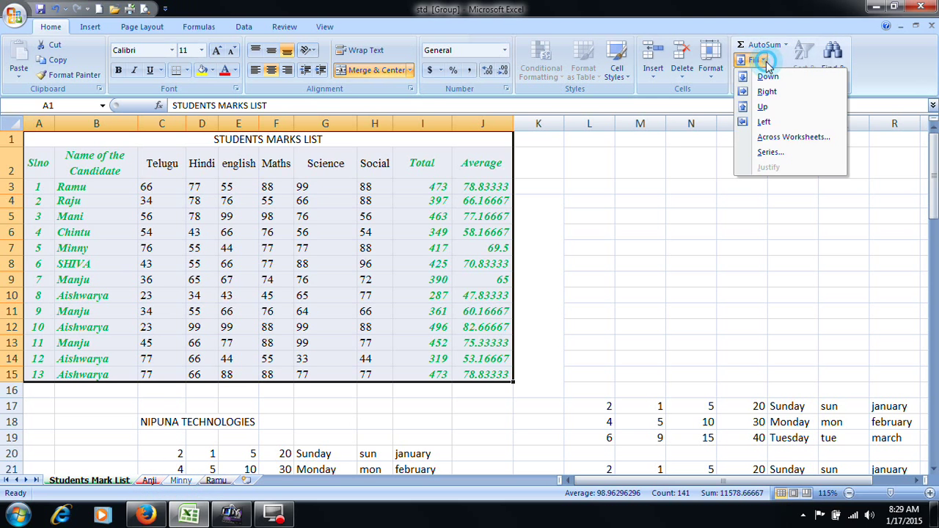
click(777, 138)
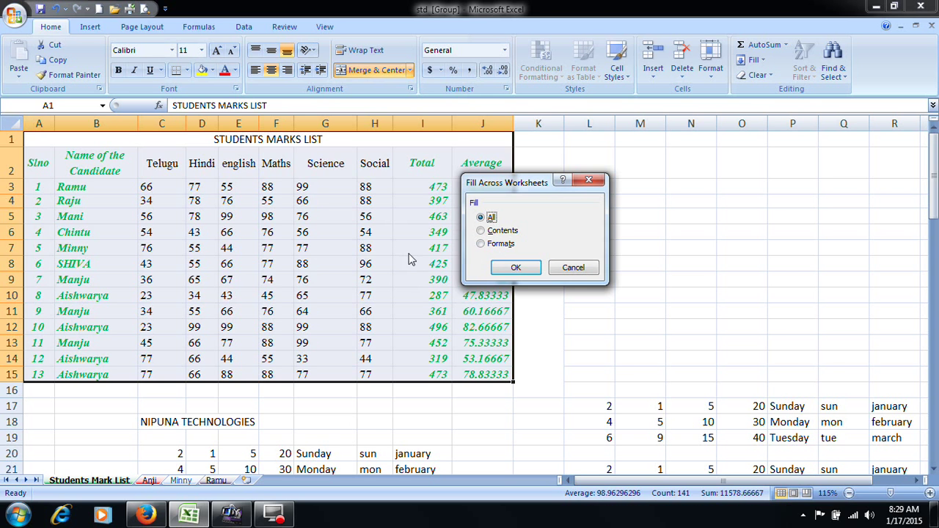
click(513, 269)
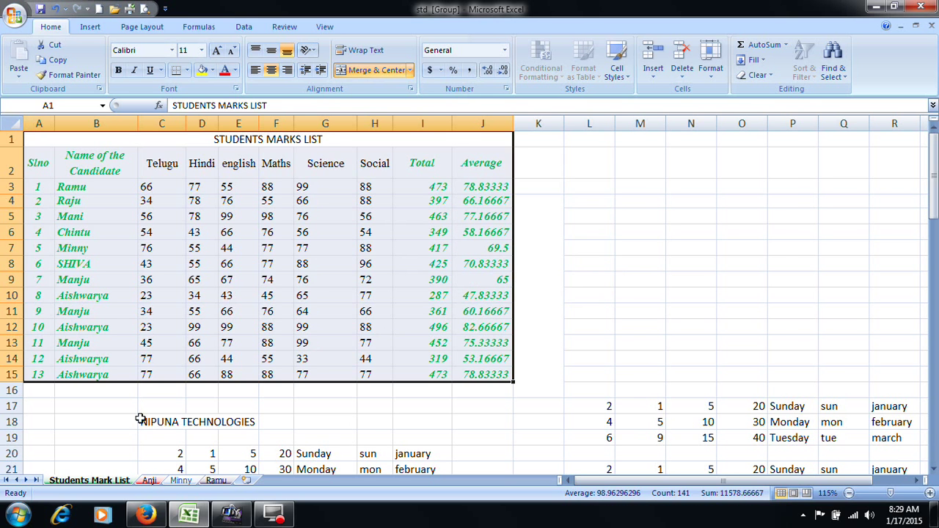
Step: Check the refilled marks table on the three other worksheets and return to the Students Mark List sheet
click(151, 481)
click(180, 480)
click(215, 480)
click(173, 481)
click(103, 482)
scroll(118, 483, up, 1)
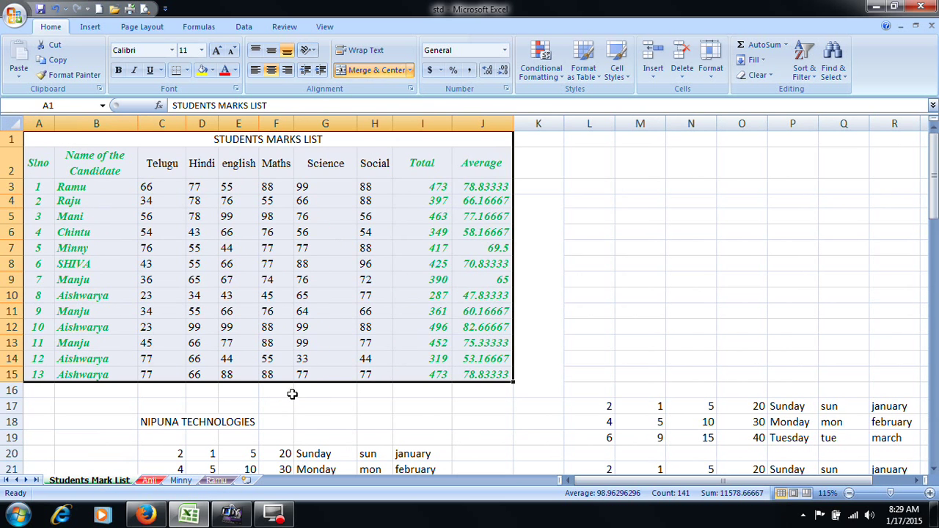
click(334, 345)
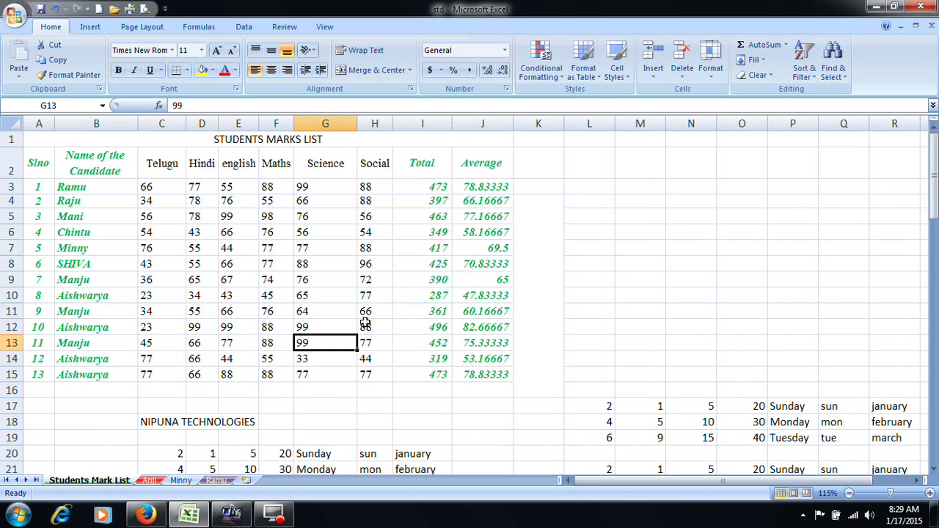
Step: Enter 50 in cell L5 as the starting value for a series
click(761, 61)
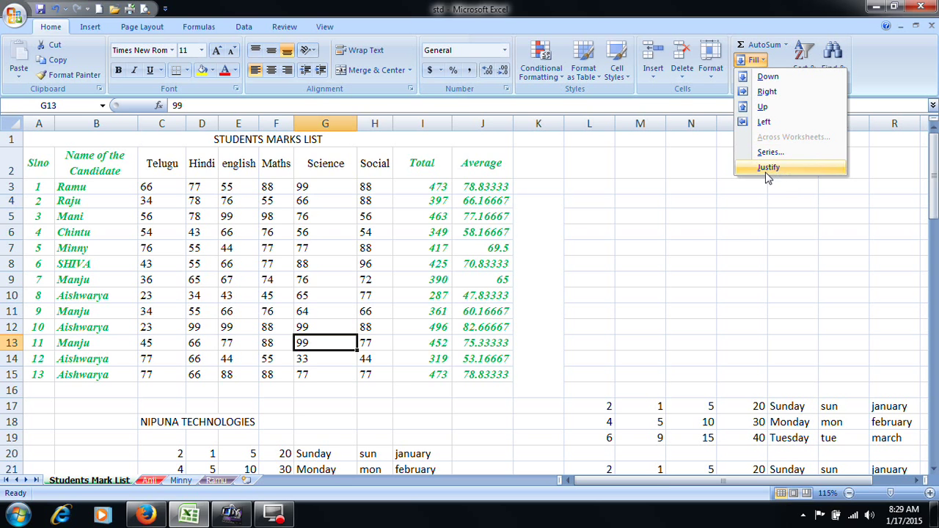
click(655, 241)
click(623, 238)
click(593, 227)
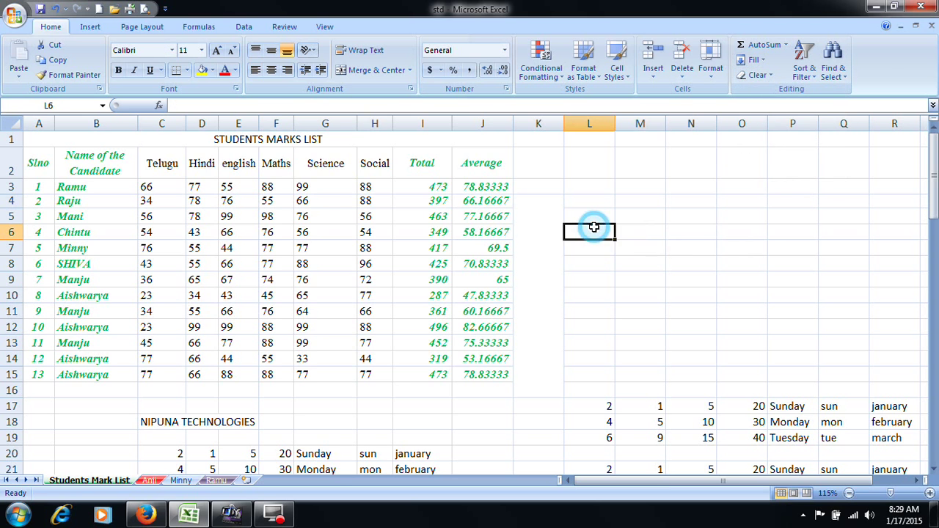
click(593, 215)
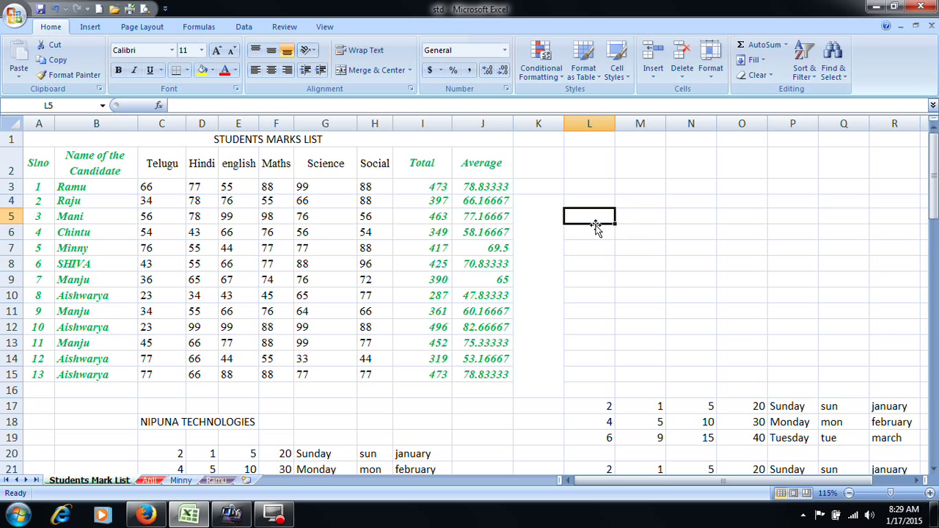
text(50)
click(640, 238)
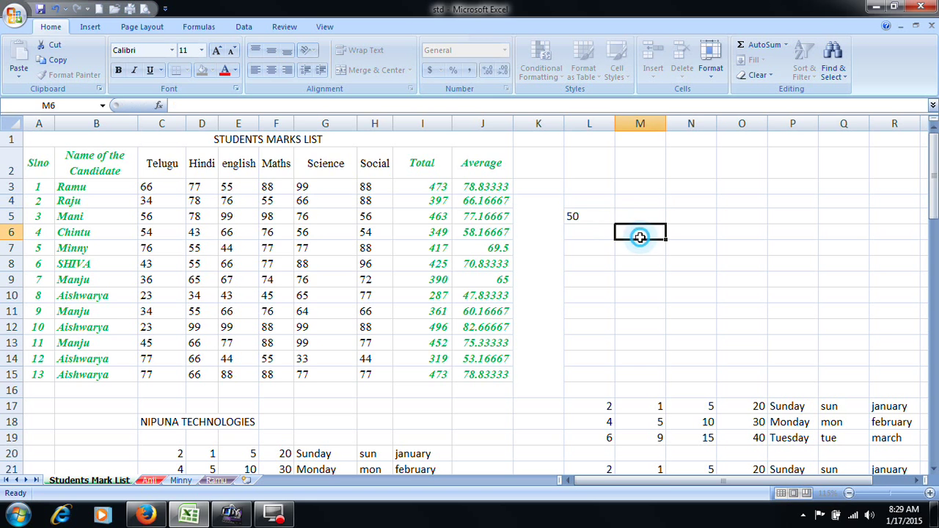
Step: Fill a linear series along the row from L5 with a step value of 5 and a stop value
click(604, 216)
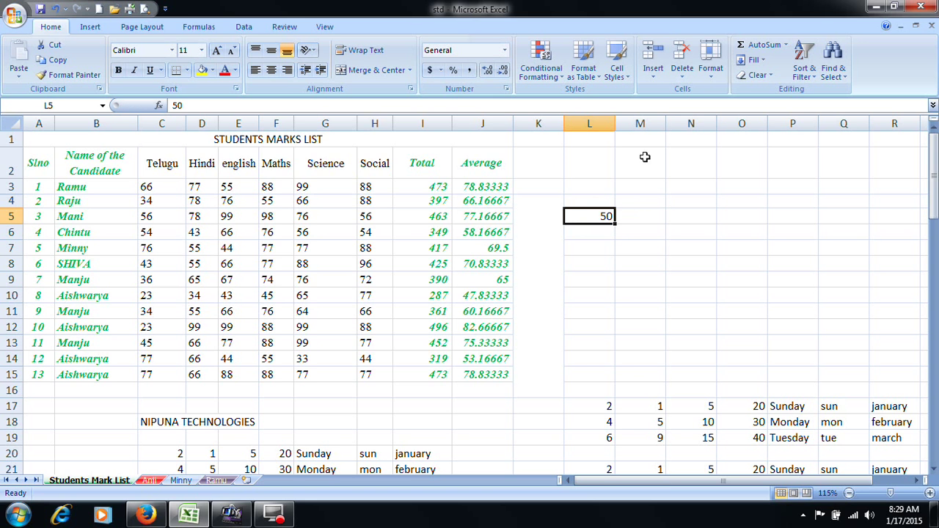
click(754, 60)
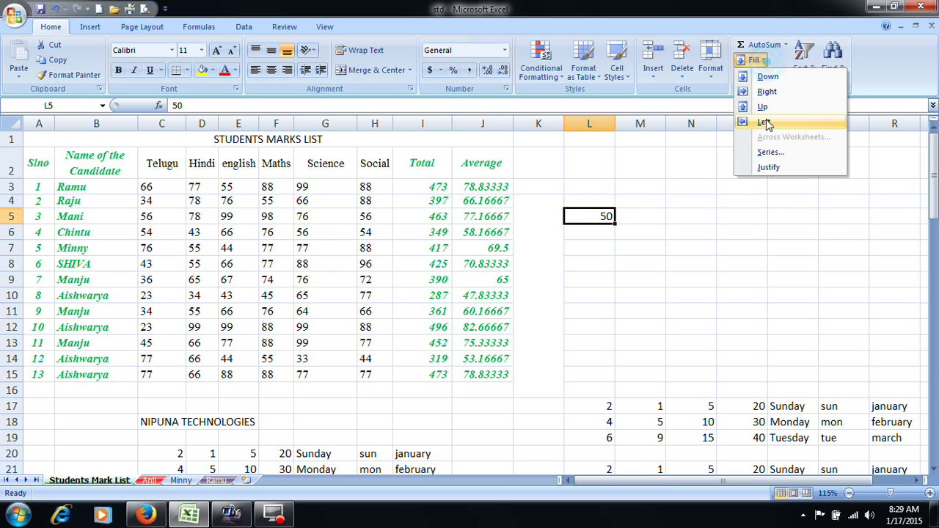
click(770, 151)
drag(552, 166, 785, 152)
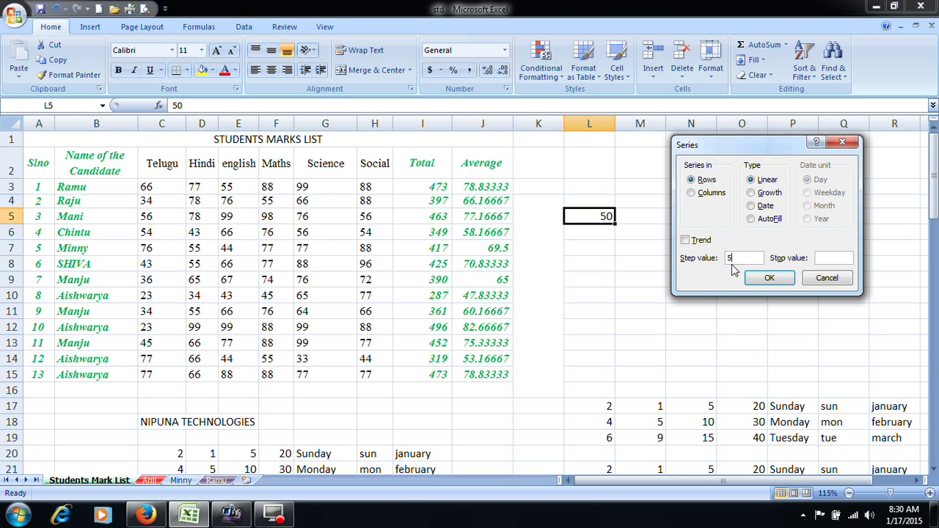
click(836, 260)
click(769, 277)
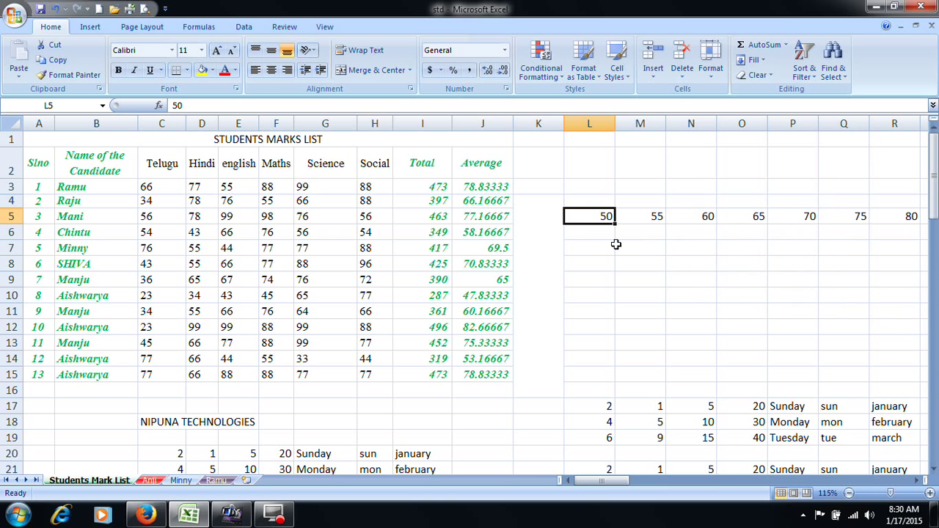
Step: Enter 30 in cell L7 and select that cell as the start of a second series
click(590, 234)
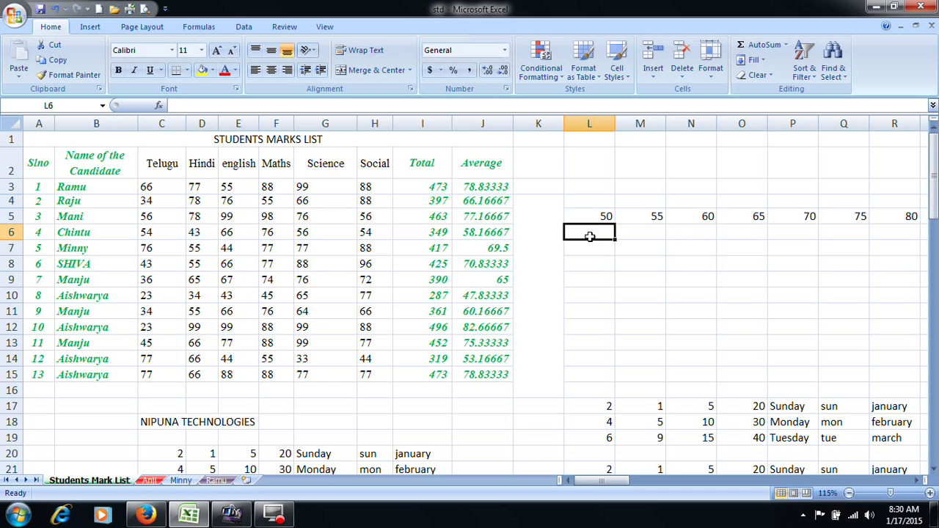
key(Return)
text(30)
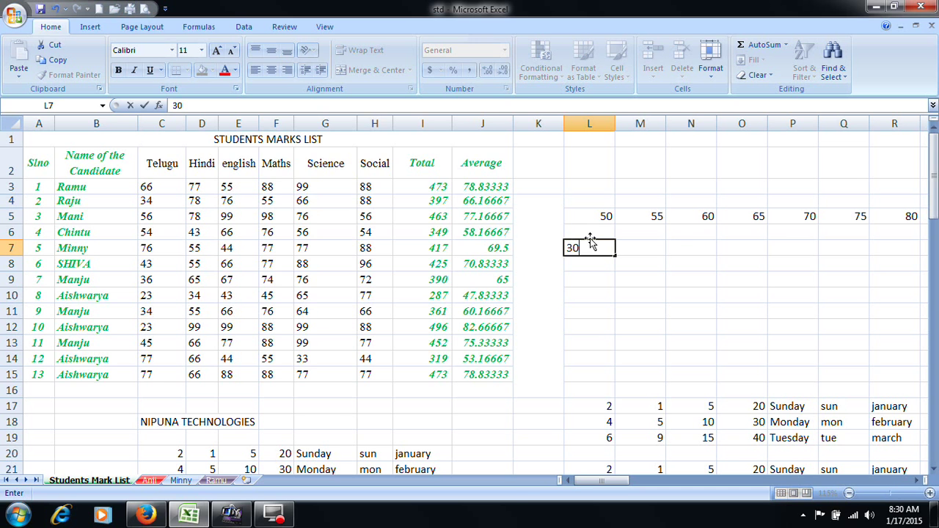
key(Return)
click(608, 248)
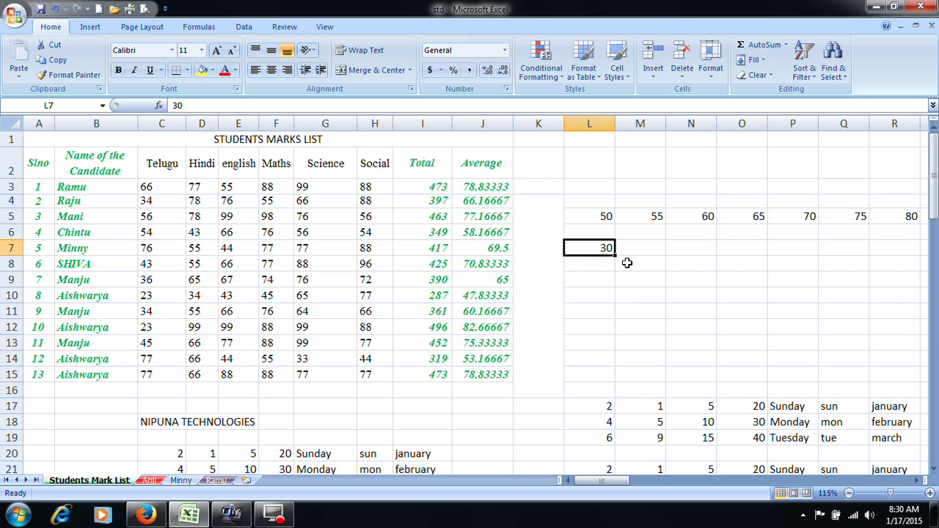
Step: Fill a linear series down the column from L7 with a step value of 5 and a stop value of 40
click(755, 60)
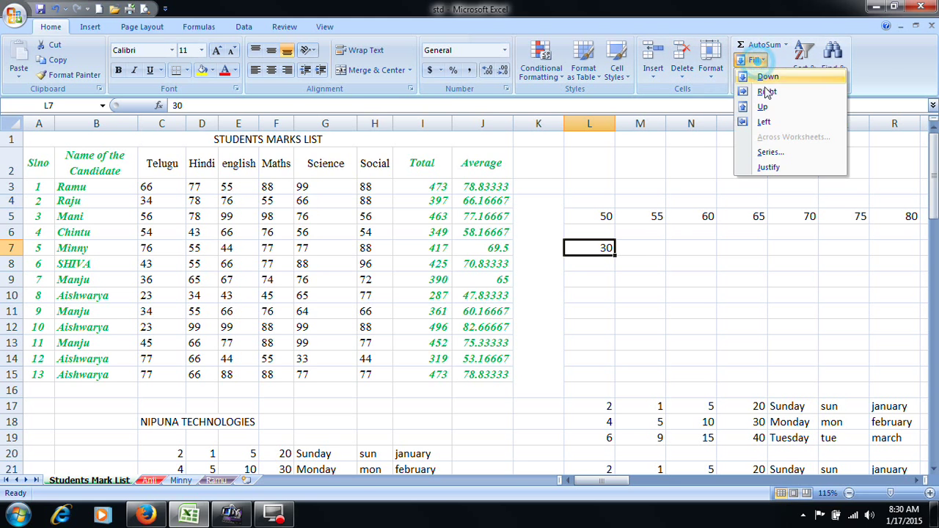
click(770, 153)
click(696, 193)
double_click(746, 257)
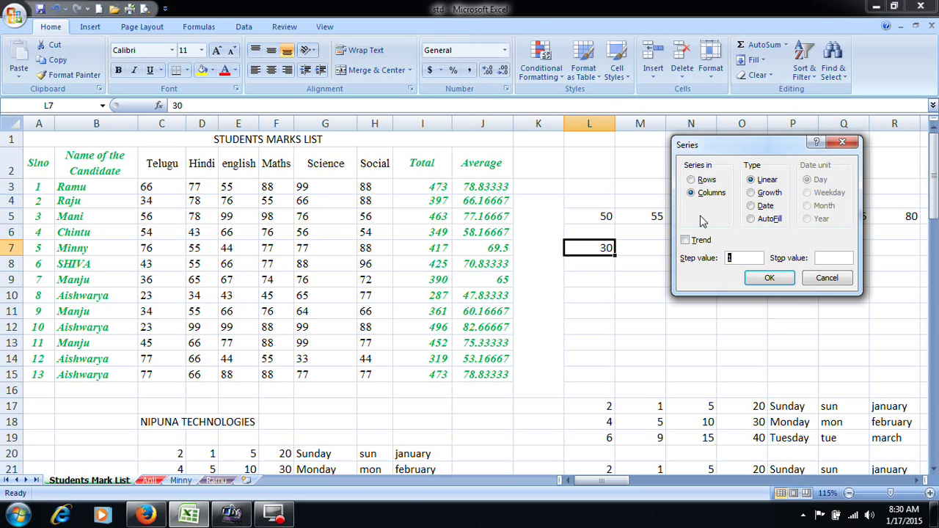
click(828, 259)
text(40)
click(770, 278)
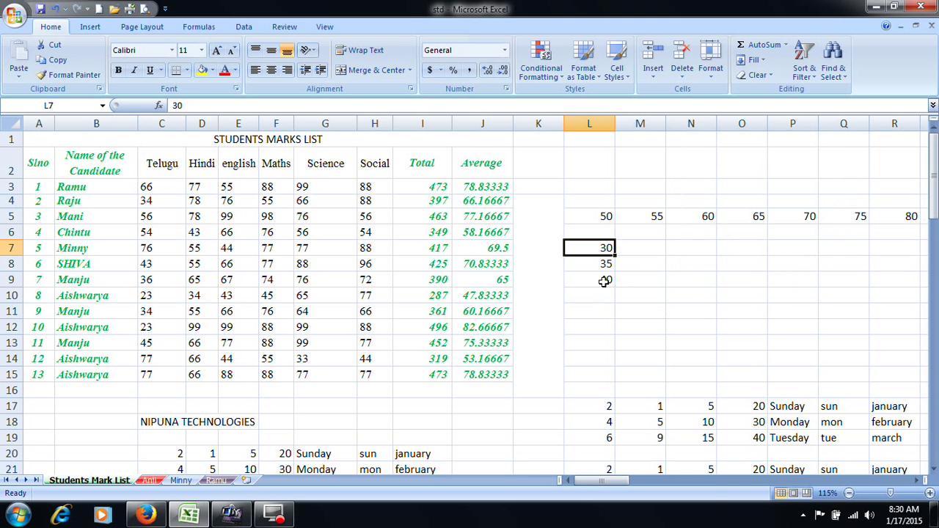
Step: Clear the column series in L7:L9 and enter 30 in L7 again
drag(604, 250, 607, 277)
key(Delete)
click(604, 247)
text(3)
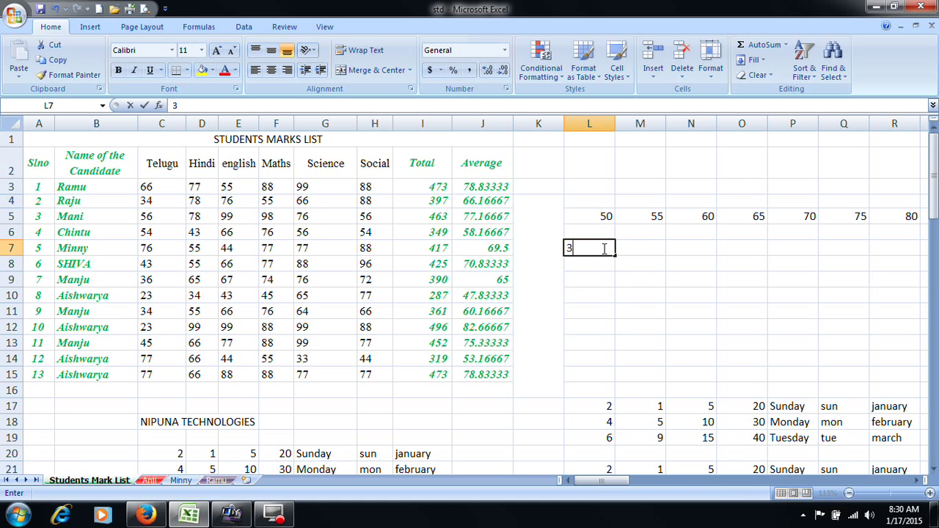
text(0)
key(Return)
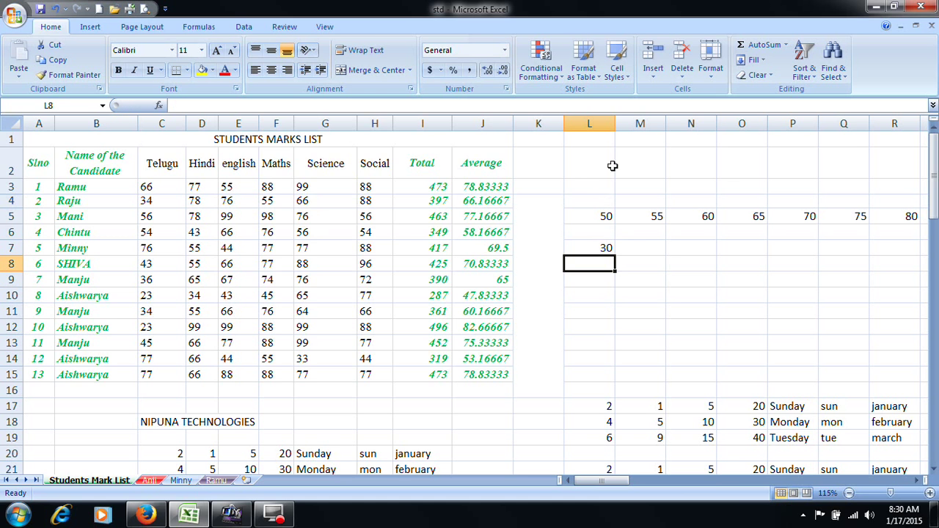
Step: Fill a growth series down the column from L7 with a step value of 2 and a stop value, then check the filled cells
click(606, 248)
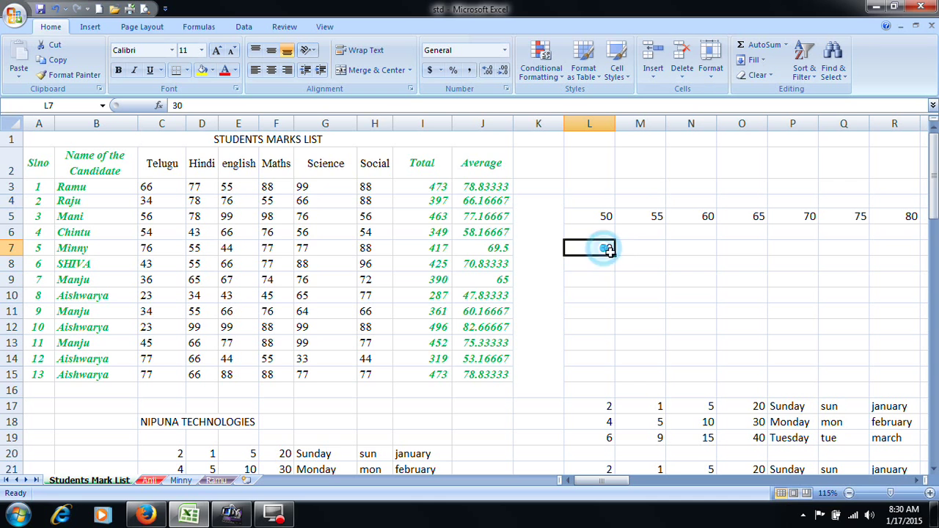
click(756, 59)
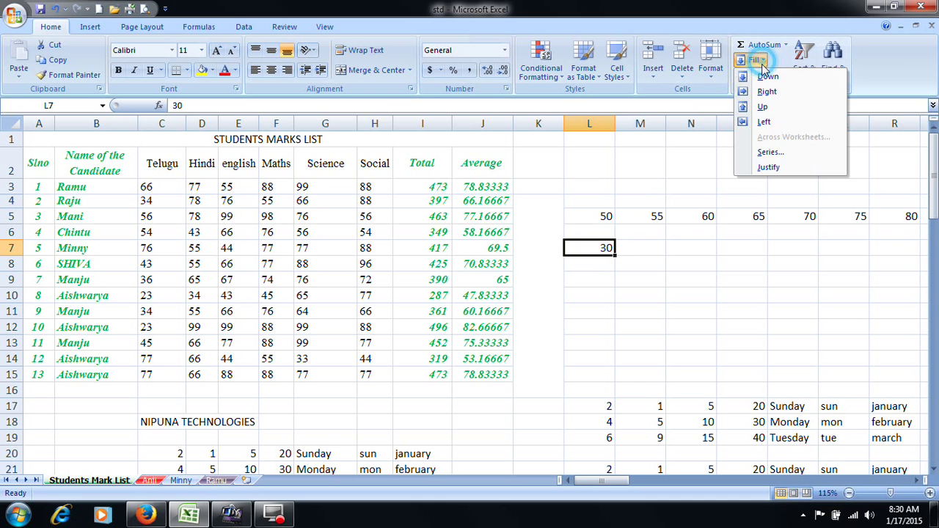
click(770, 152)
click(703, 195)
click(752, 194)
double_click(734, 258)
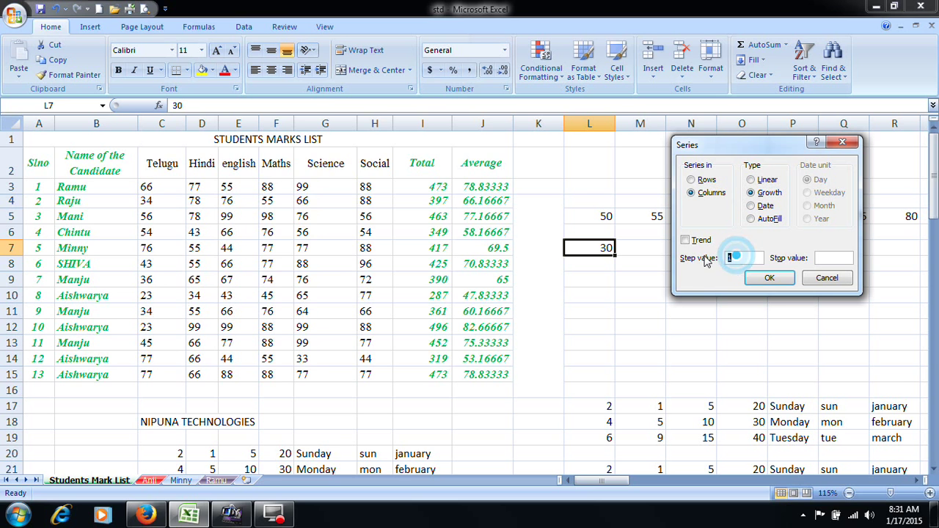
text(2)
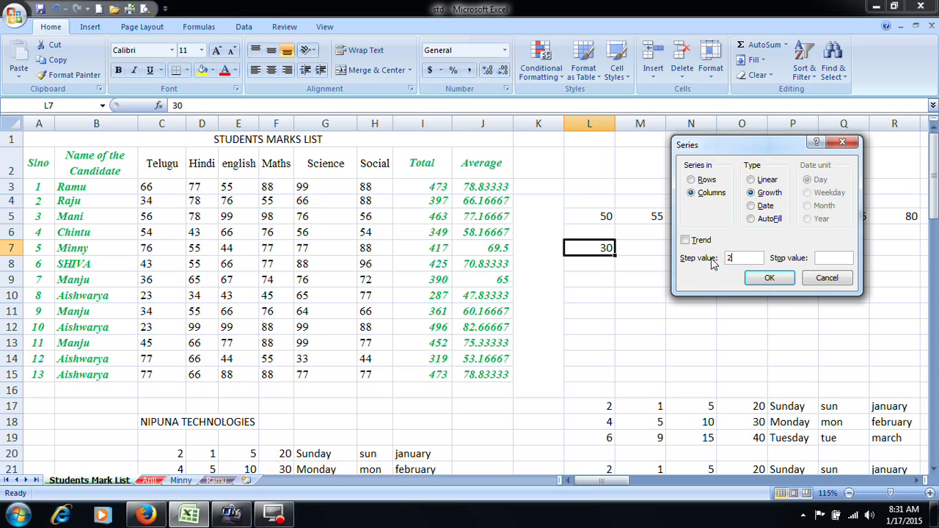
click(820, 259)
click(770, 278)
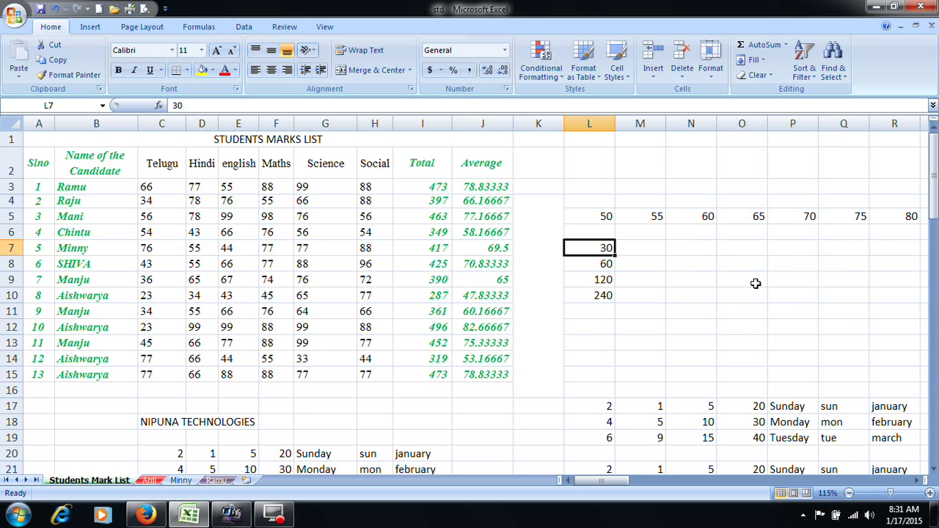
click(613, 295)
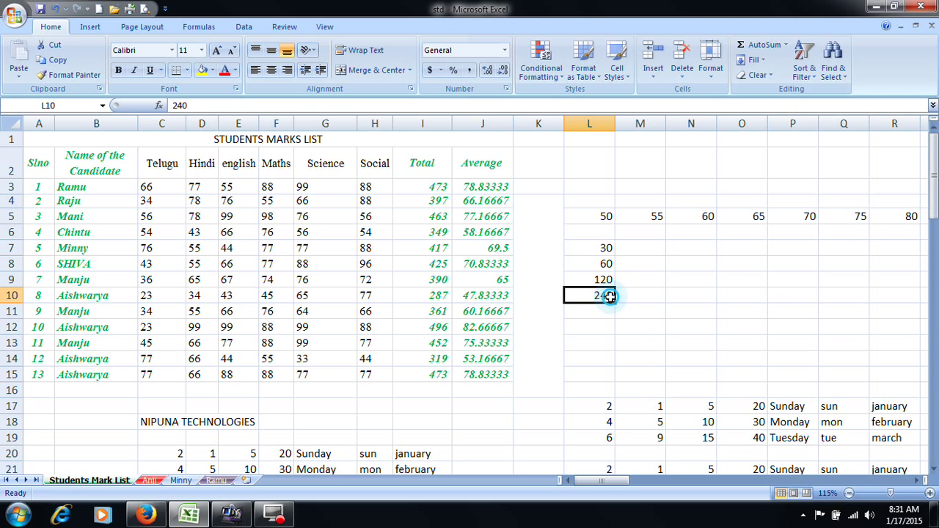
click(605, 280)
click(618, 265)
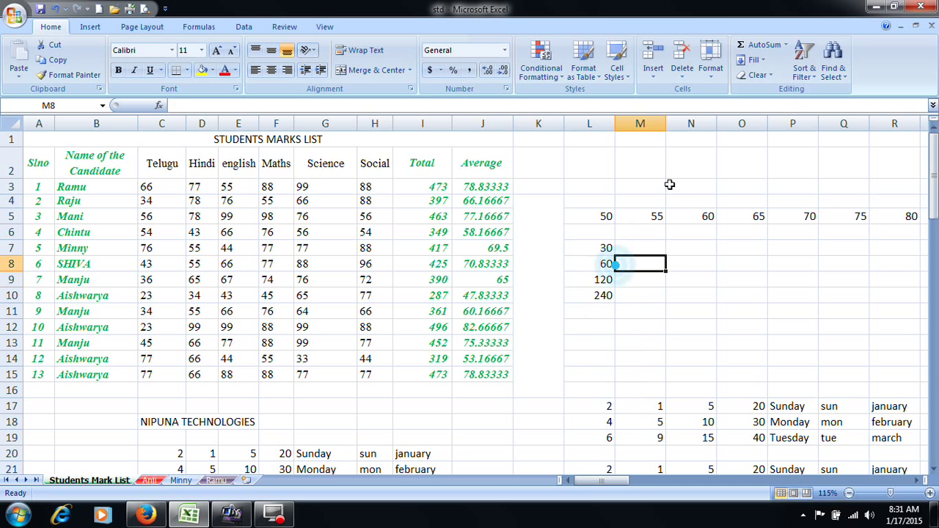
Step: Apply Fill Justify to the NIPUNA TECHNOLOGIES text in C18, allowing it to extend below the cell, and check C18 and C19
click(754, 60)
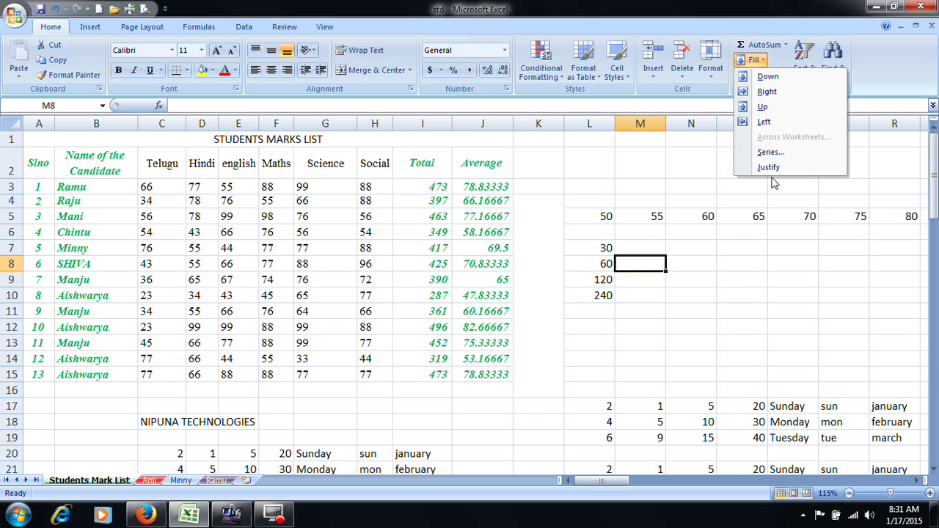
scroll(651, 287, down, 1)
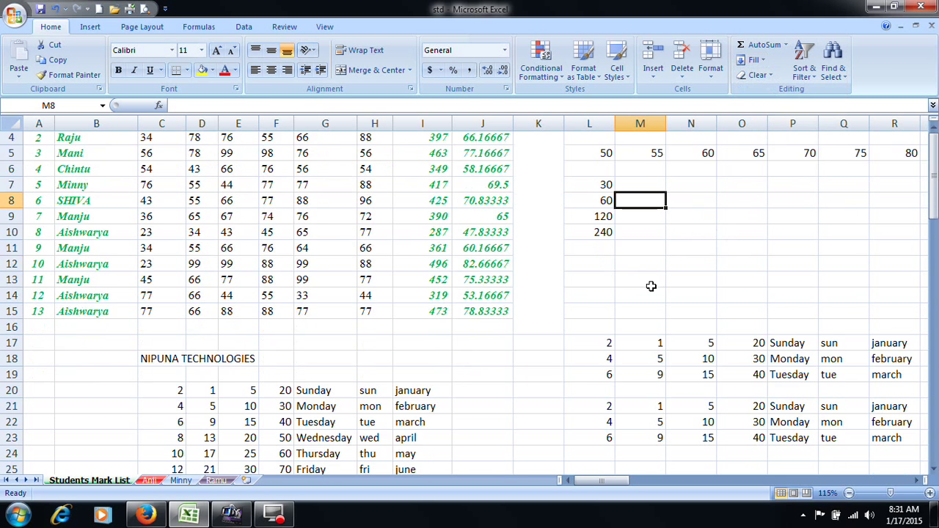
scroll(651, 287, down, 1)
click(163, 314)
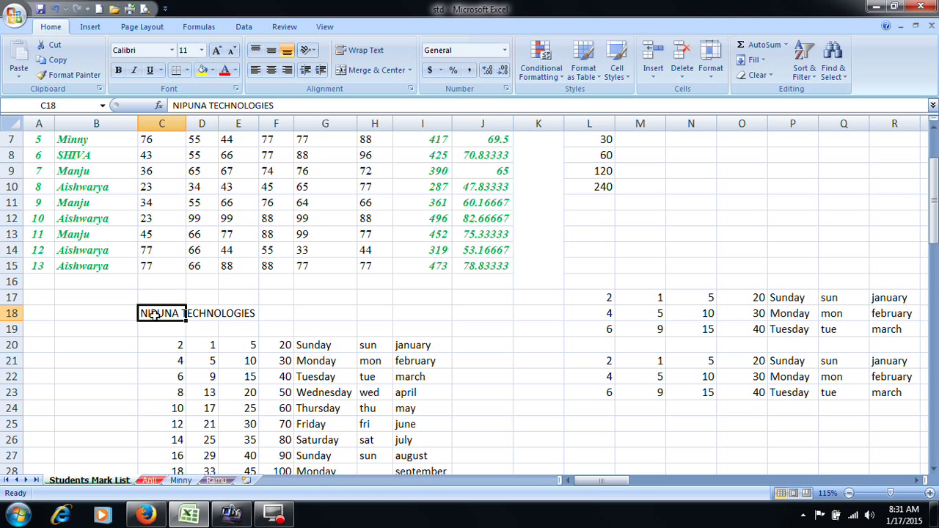
click(767, 75)
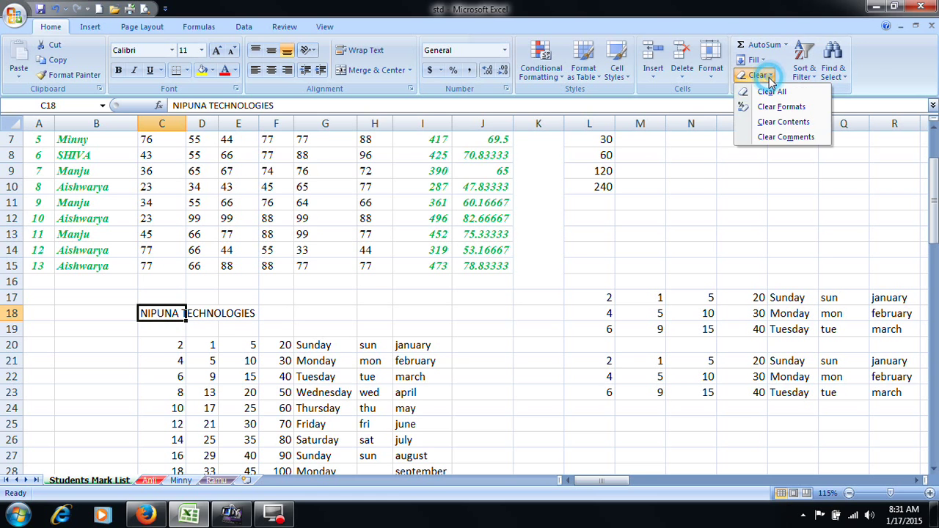
click(756, 59)
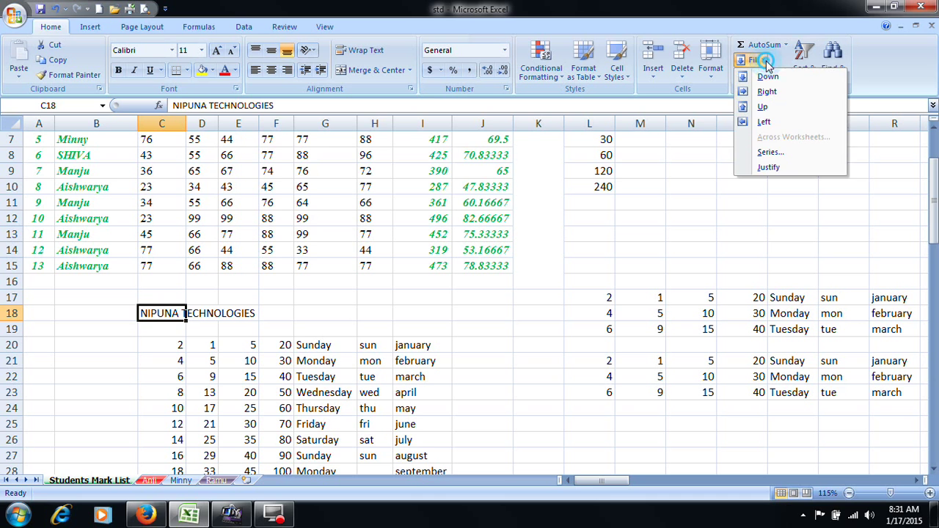
click(770, 168)
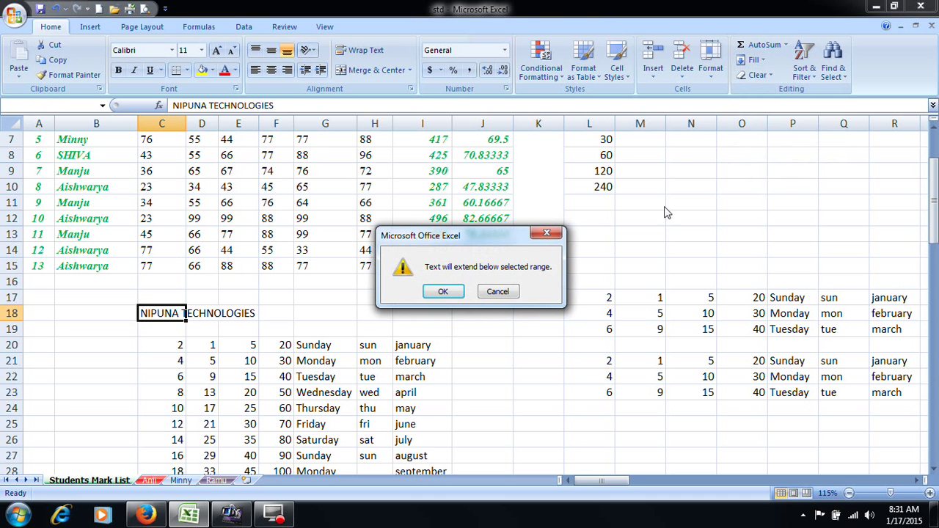
click(444, 292)
click(224, 312)
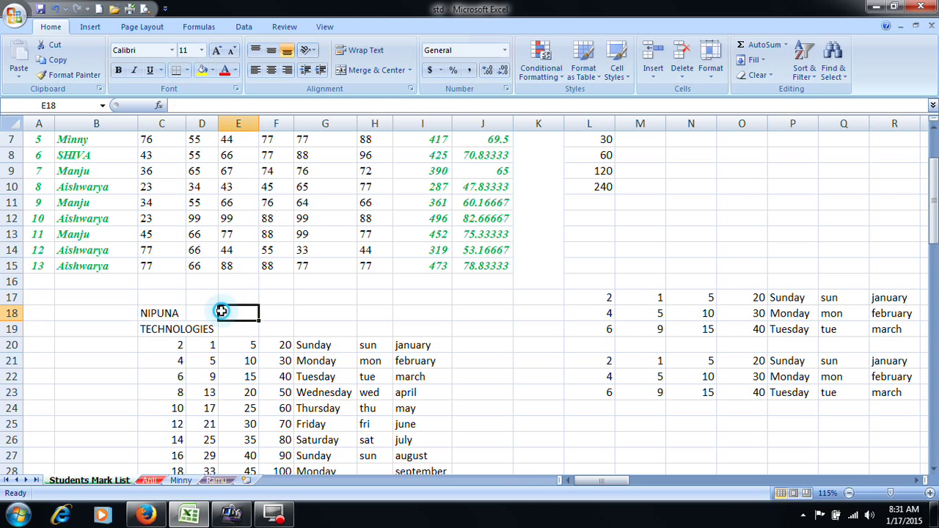
click(166, 314)
click(171, 330)
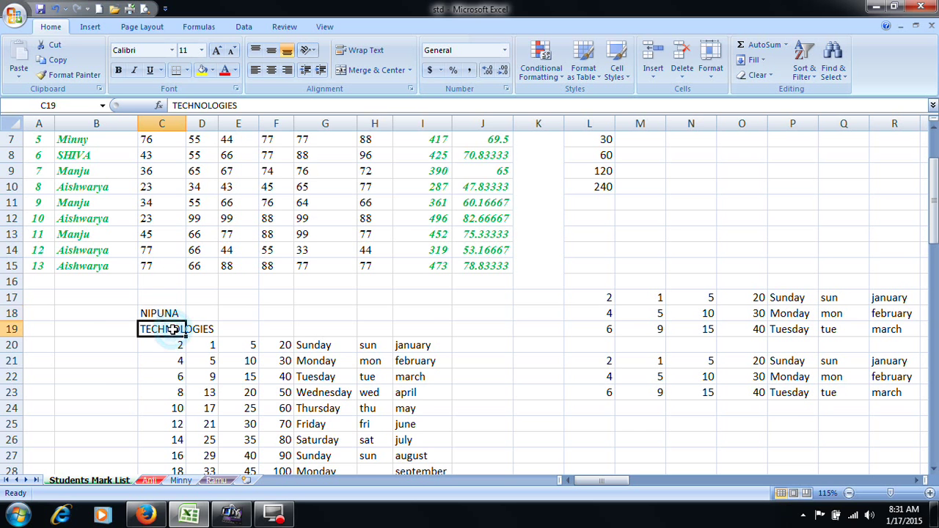
scroll(190, 324, up, 2)
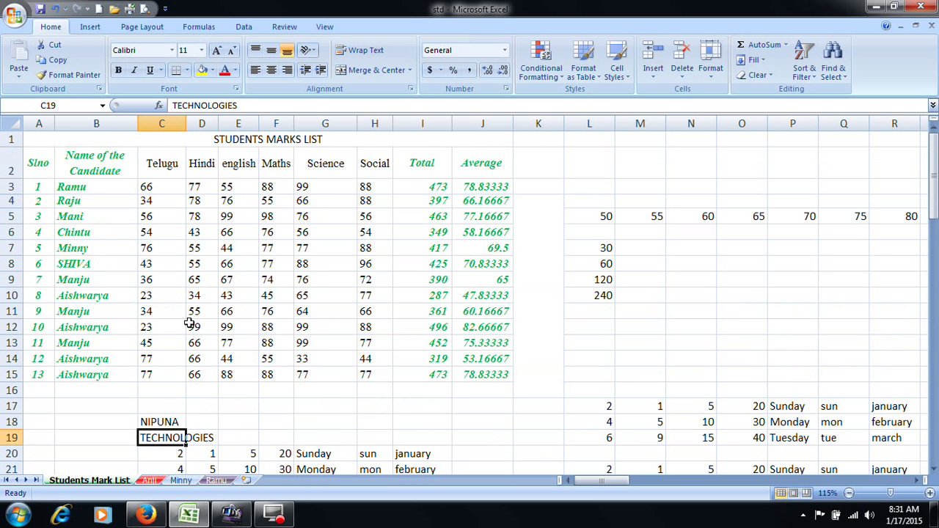
click(756, 60)
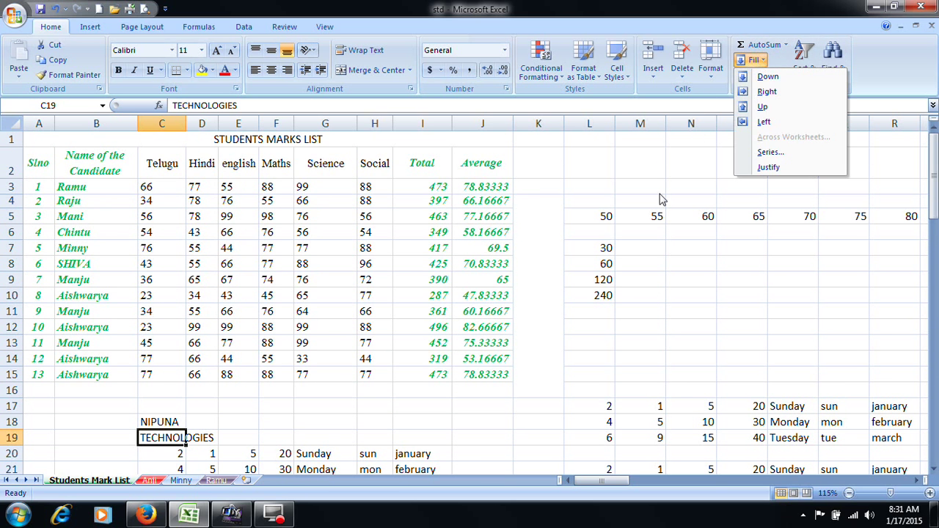
click(523, 274)
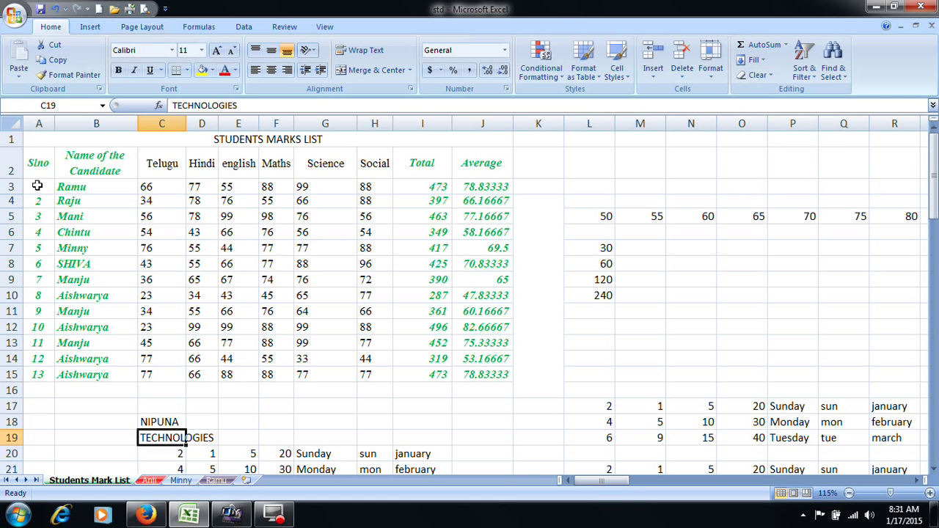
Step: Format the marks table A1:J15 as red, bold, italic and underlined text in the Algerian font
click(44, 162)
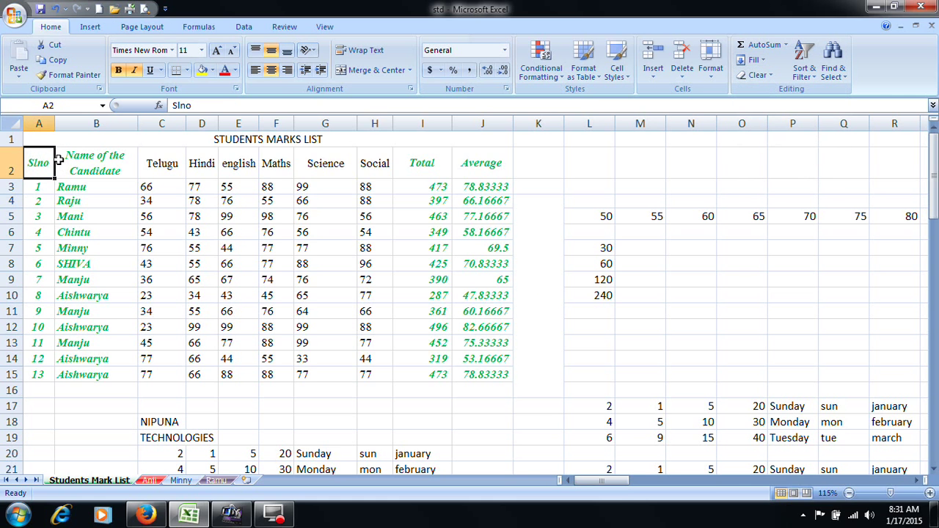
drag(198, 144, 323, 376)
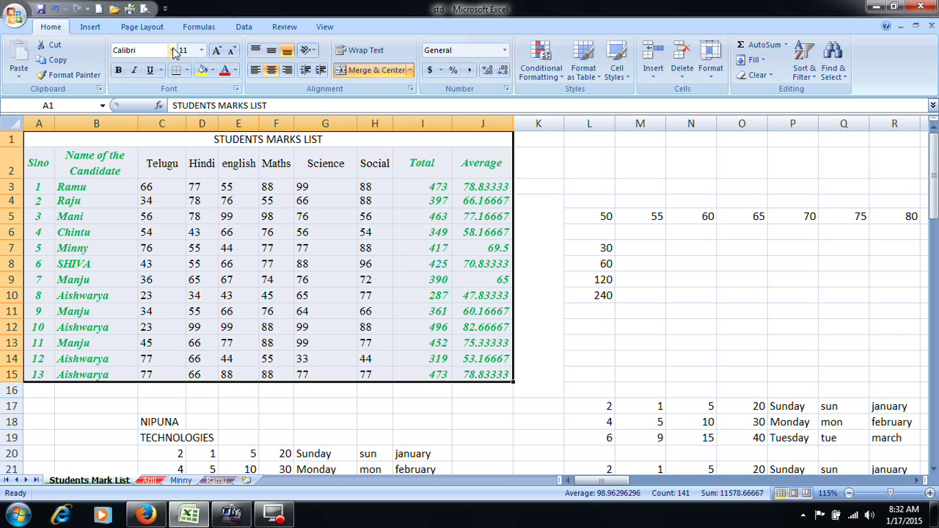
click(234, 71)
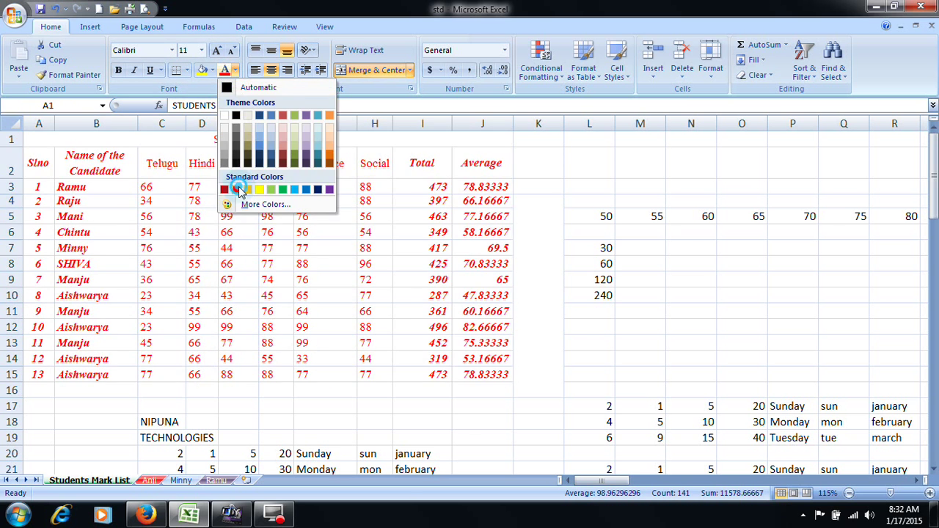
click(236, 189)
click(119, 69)
click(134, 70)
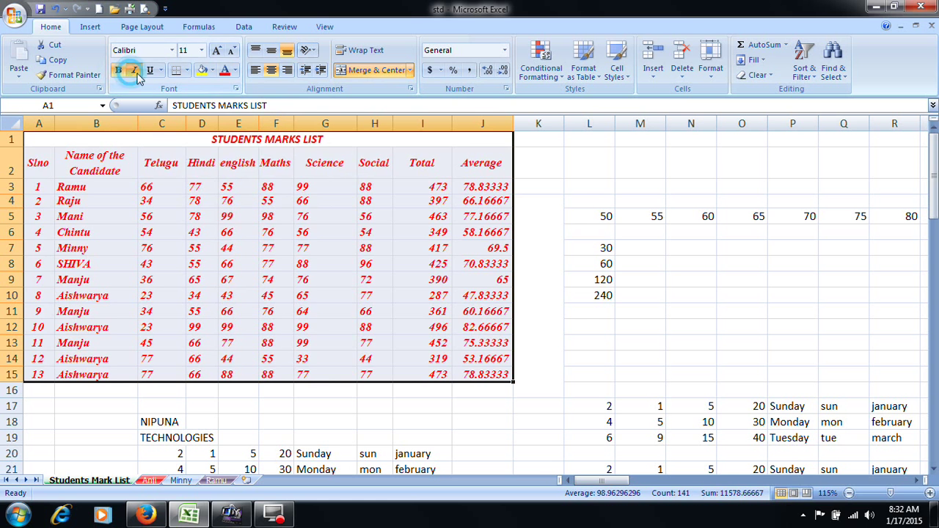
click(150, 69)
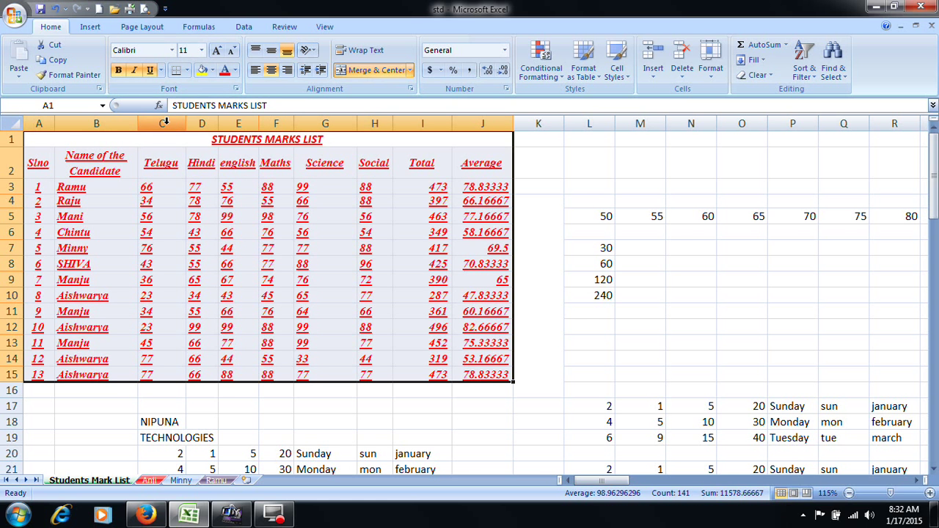
click(172, 50)
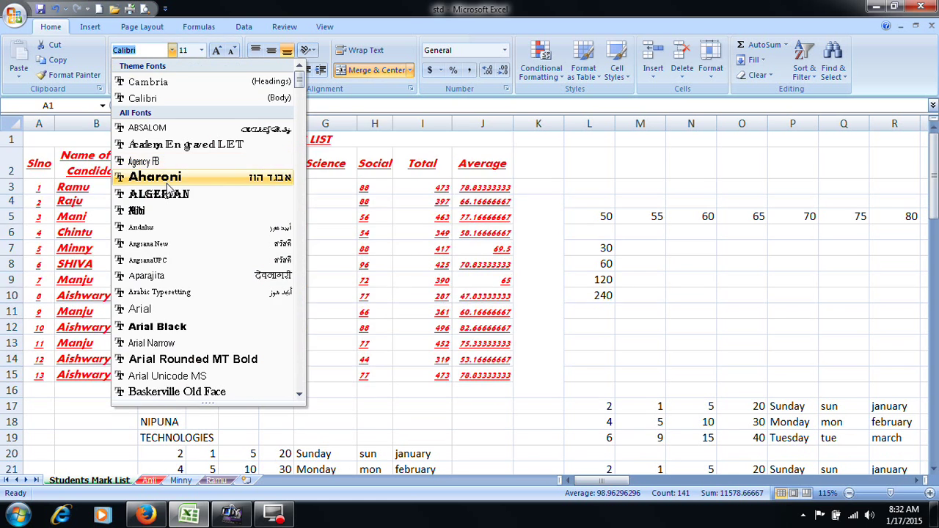
click(161, 194)
click(271, 219)
Step: Select the whole marks table A1:J15 and clear only its formats
click(255, 141)
drag(255, 141, 361, 402)
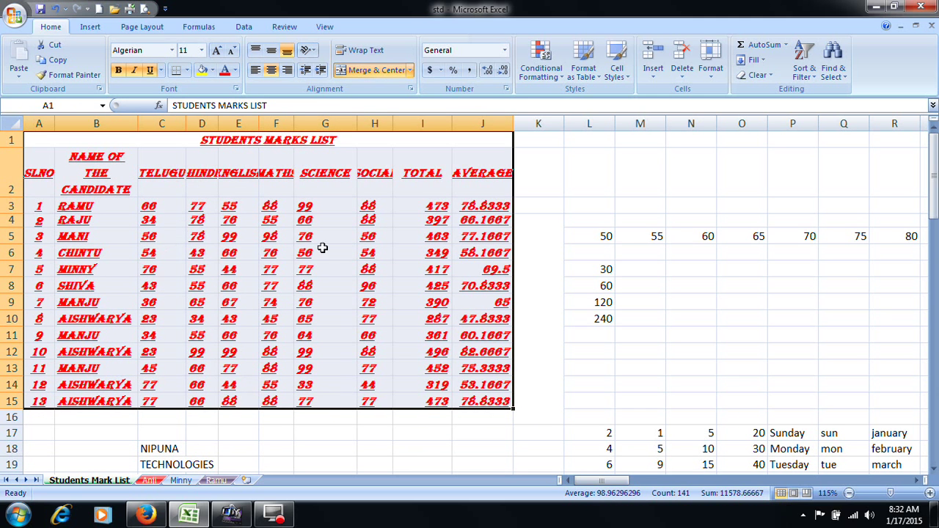
click(772, 76)
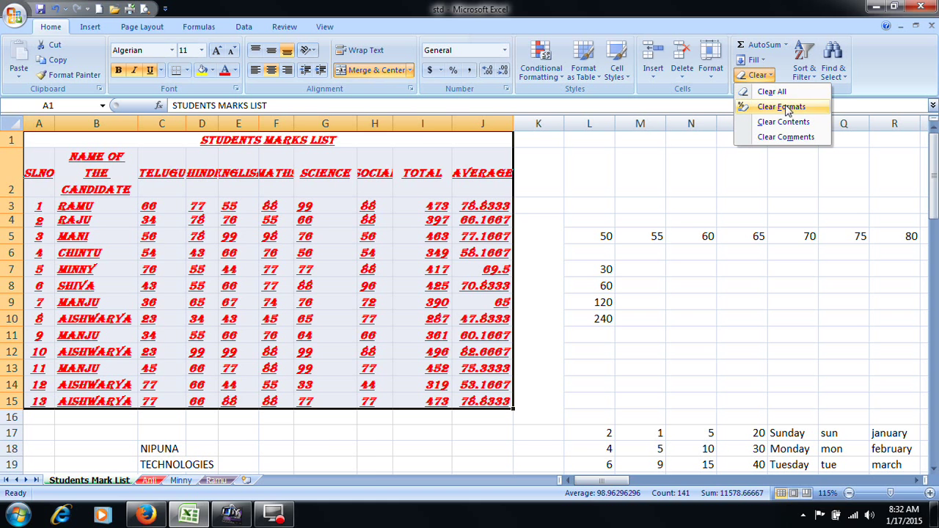
click(784, 107)
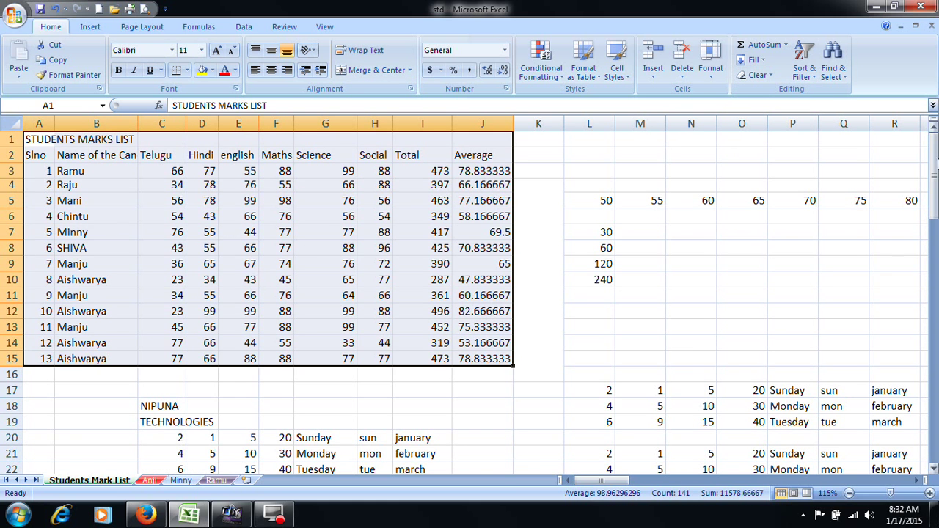
Step: Clear the contents of the marks table A1:J15 and undo that clearing
click(757, 75)
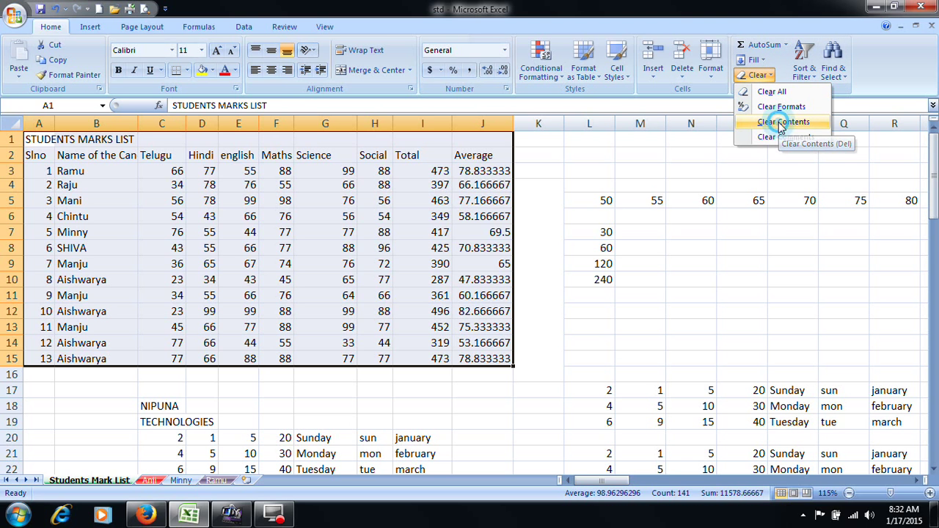
click(783, 123)
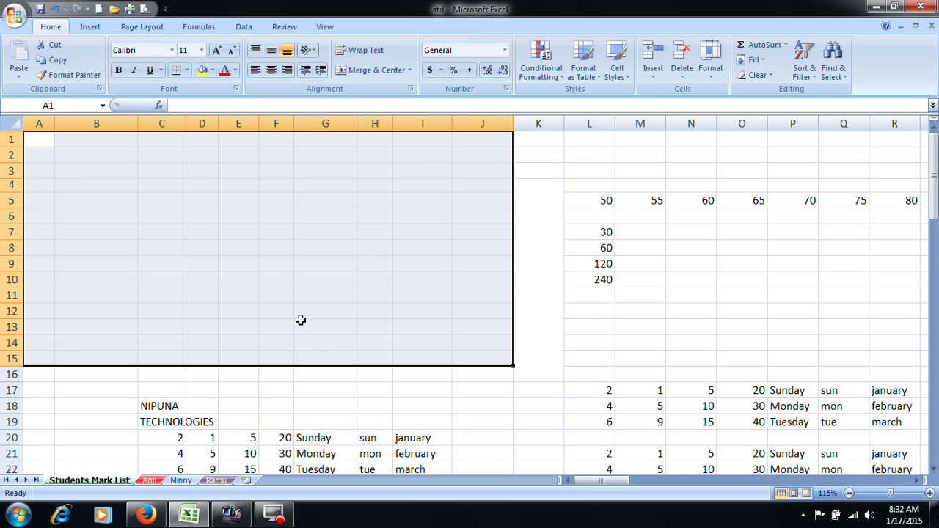
key(ctrl+z)
key(ctrl+z)
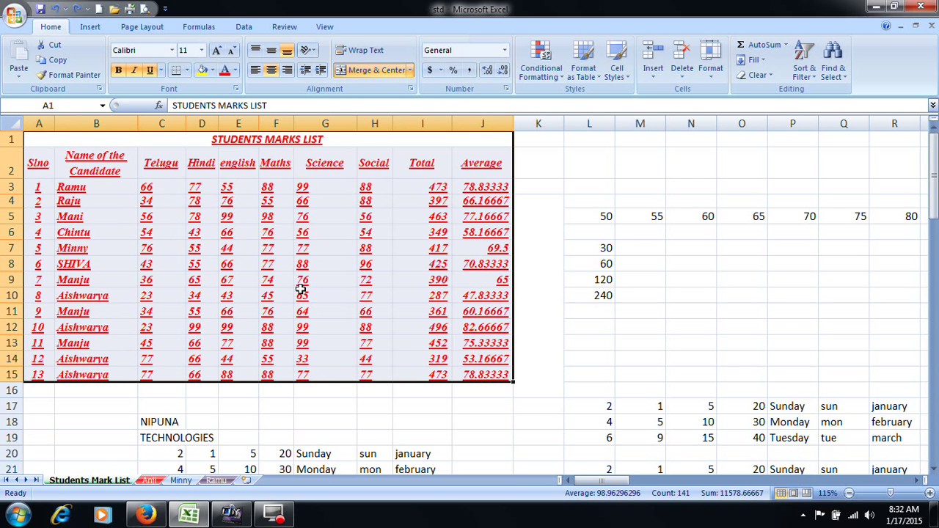
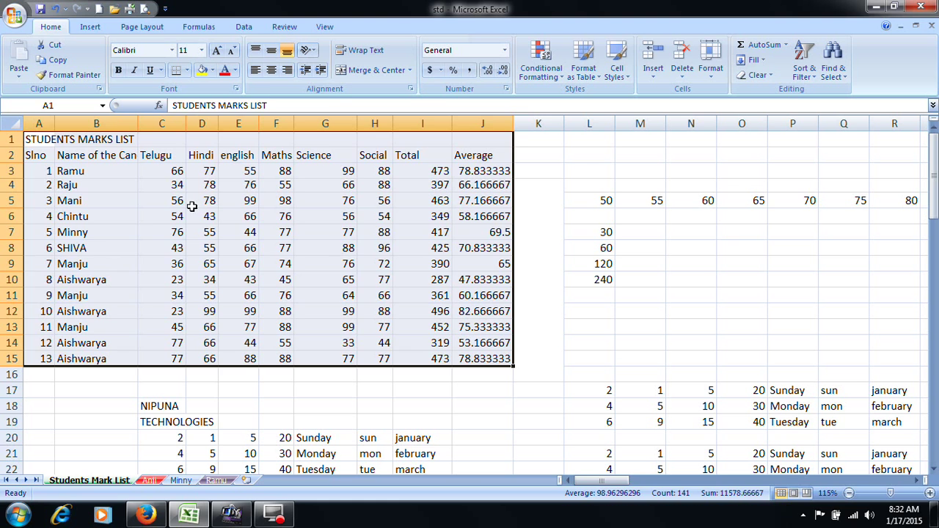
Step: Insert a comment reading "fasfhasdfasdf" on cell C6 in the Telugu column
click(178, 198)
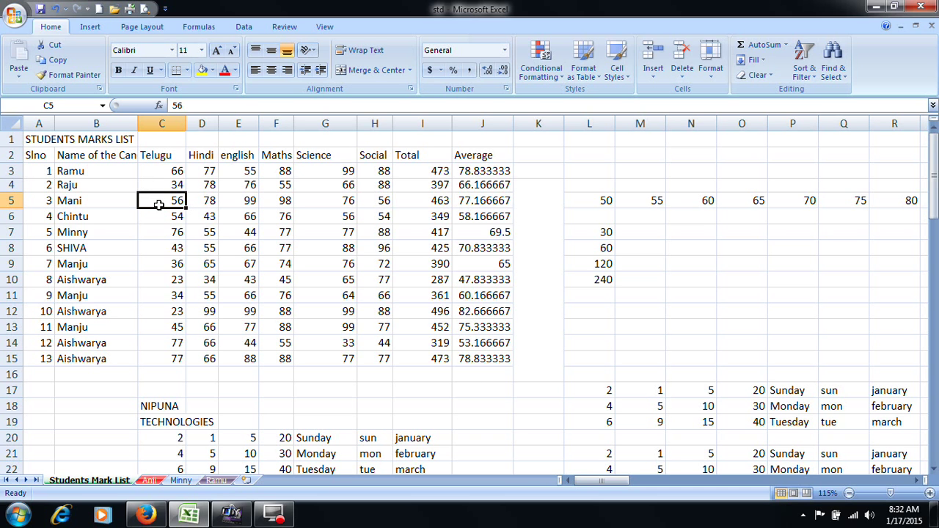
click(91, 28)
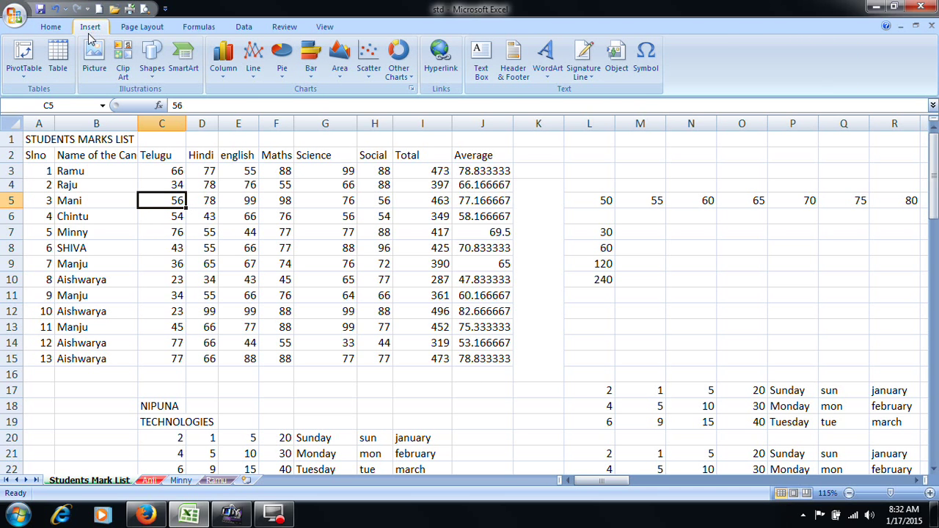
click(165, 213)
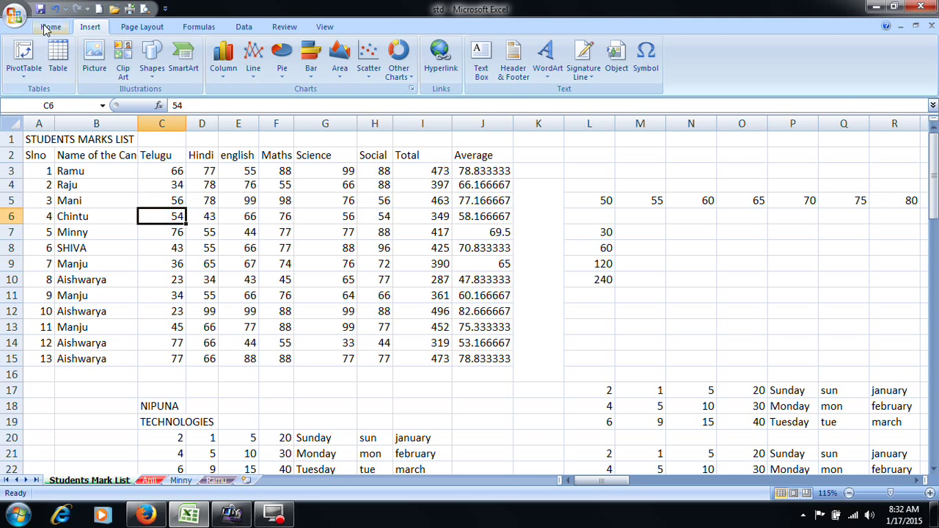
click(45, 26)
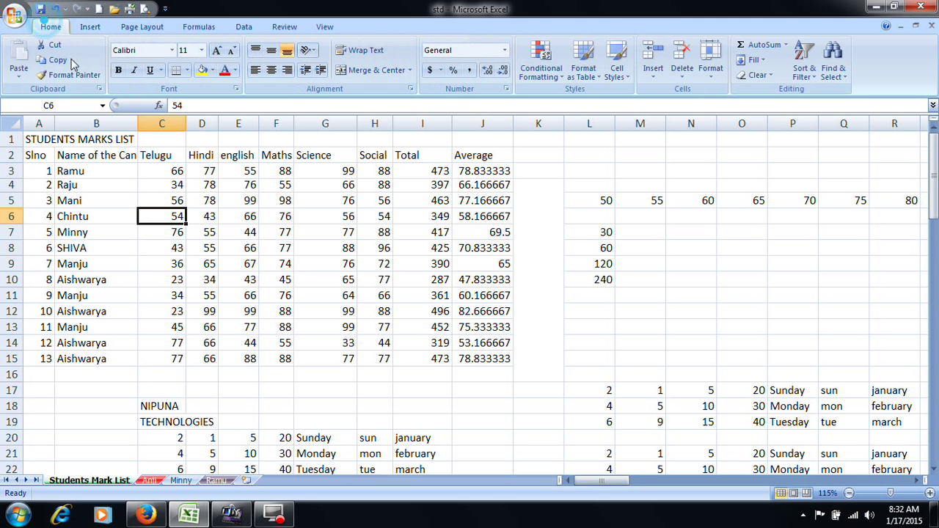
right_click(166, 223)
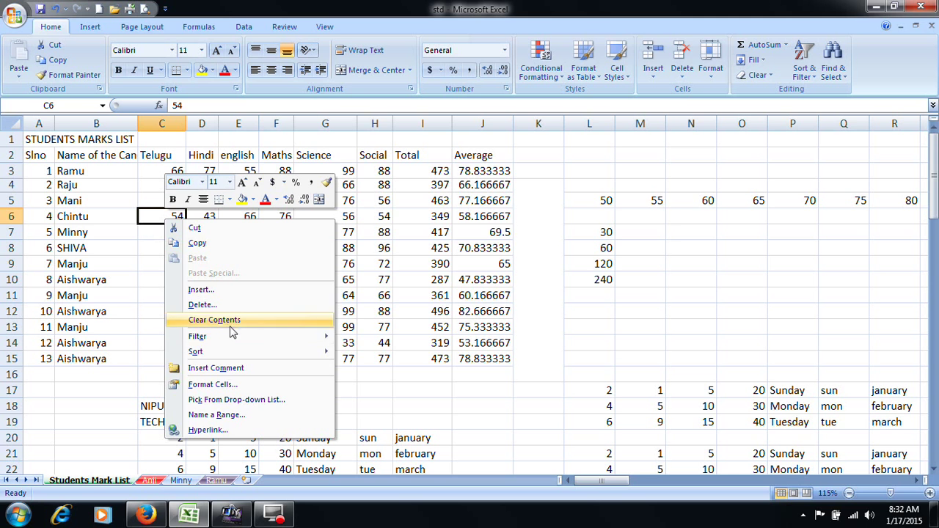
click(236, 371)
text(fasfhasdfasdf)
Step: Insert a comment reading "sadfsadfasdf" on cell E4 in the english column
click(247, 183)
right_click(249, 185)
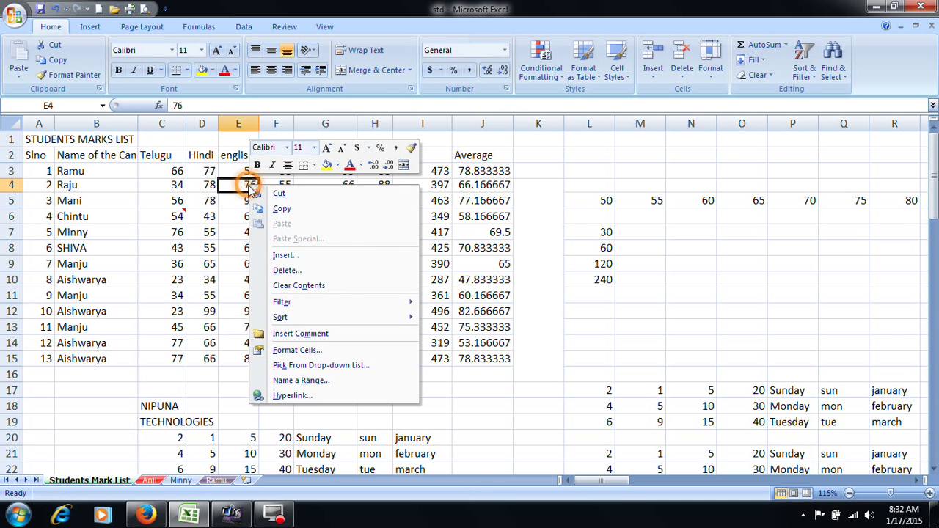
click(308, 333)
text(sadfsadfasdf)
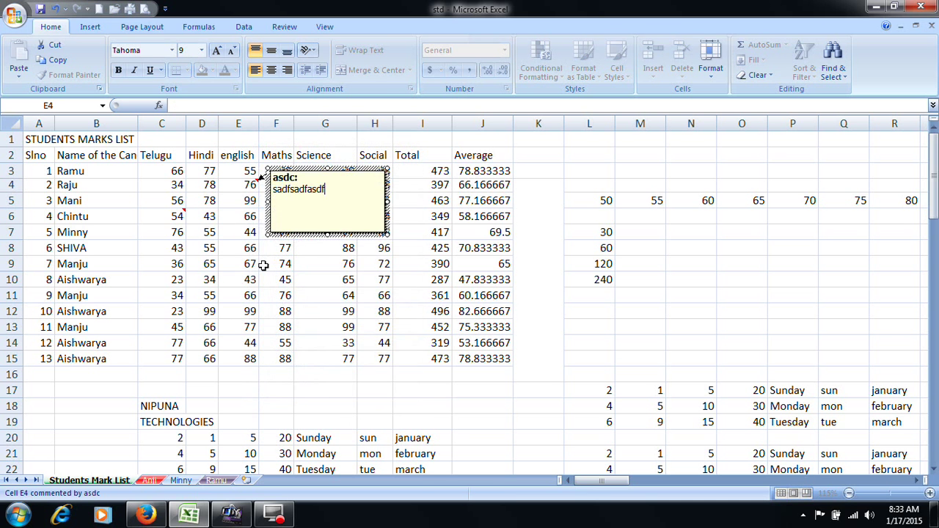
Step: Insert a comment reading "fsadfsadf" on cell E9 in the english column
click(253, 264)
right_click(256, 265)
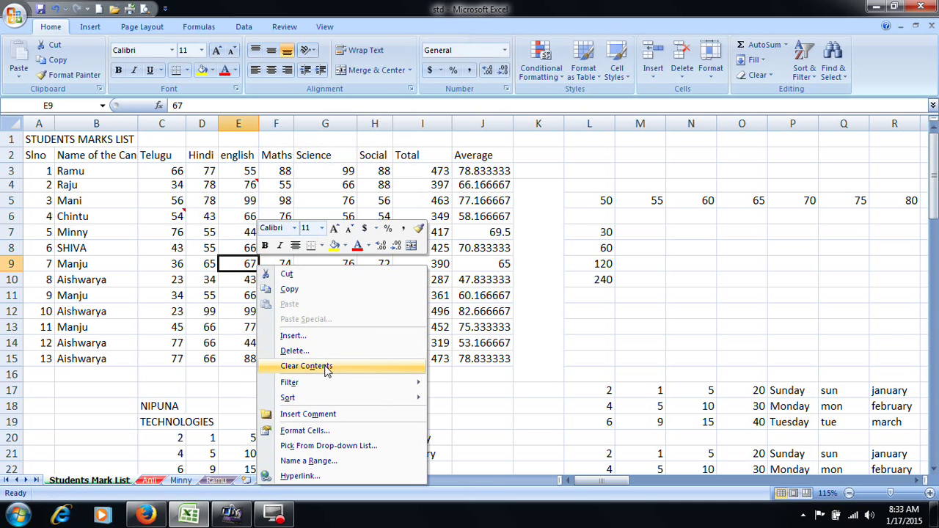
click(330, 413)
text(fasdfasd)
Step: Insert a comment reading "fasdfsad" on cell G7 in the Science column, and view the comment on E9
click(352, 231)
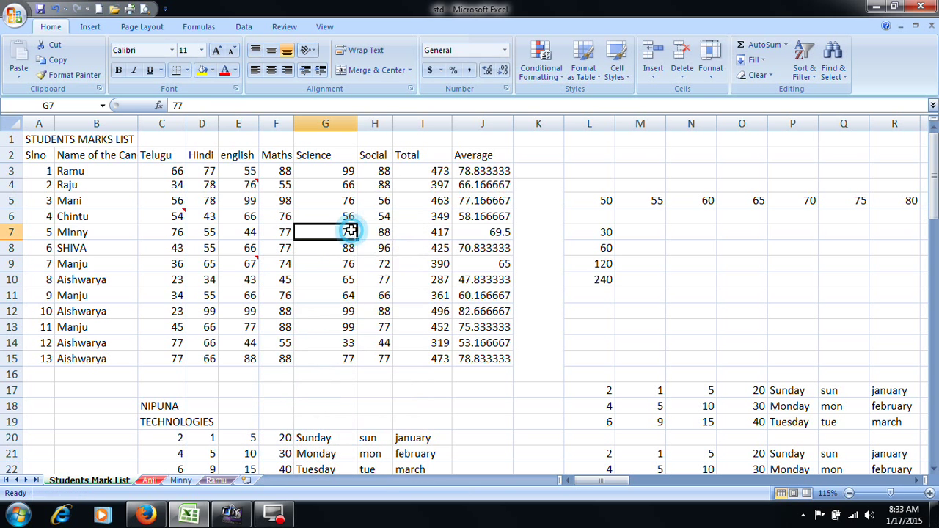
right_click(352, 231)
click(399, 377)
text(fasdfsad)
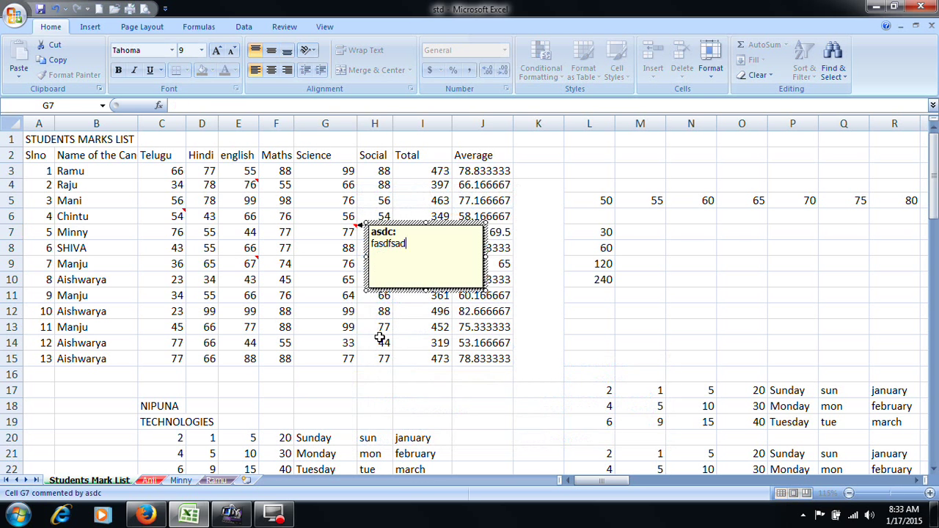
click(325, 296)
mouse_move(250, 264)
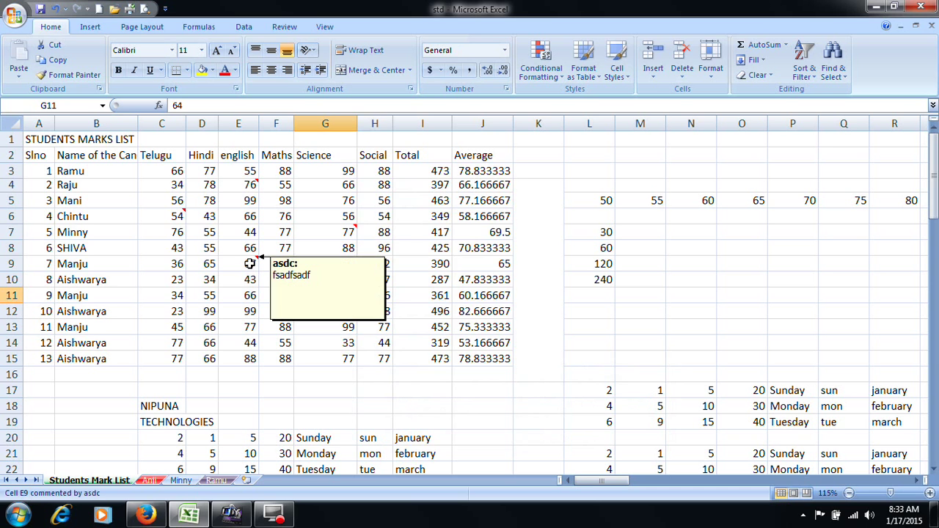
Step: View the comment on cell G7 in the Science column and review the cell's comment options
mouse_move(353, 231)
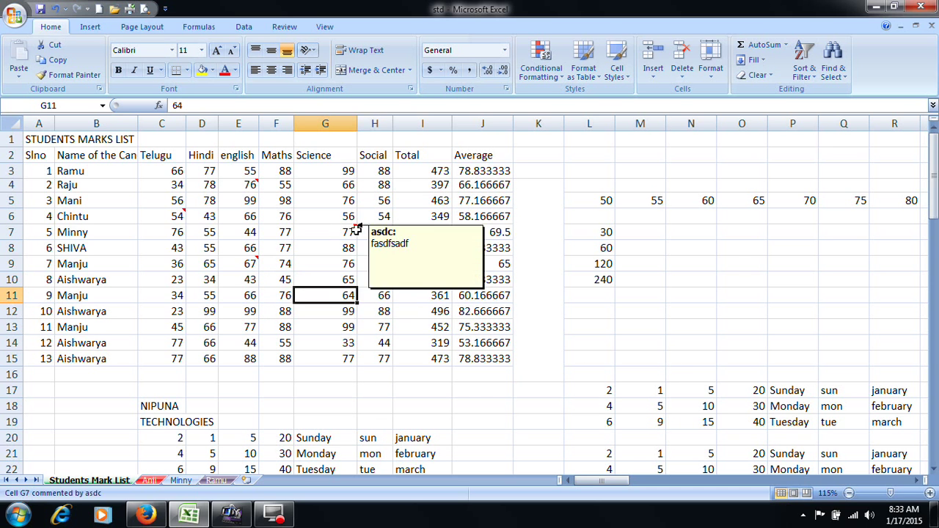
click(348, 232)
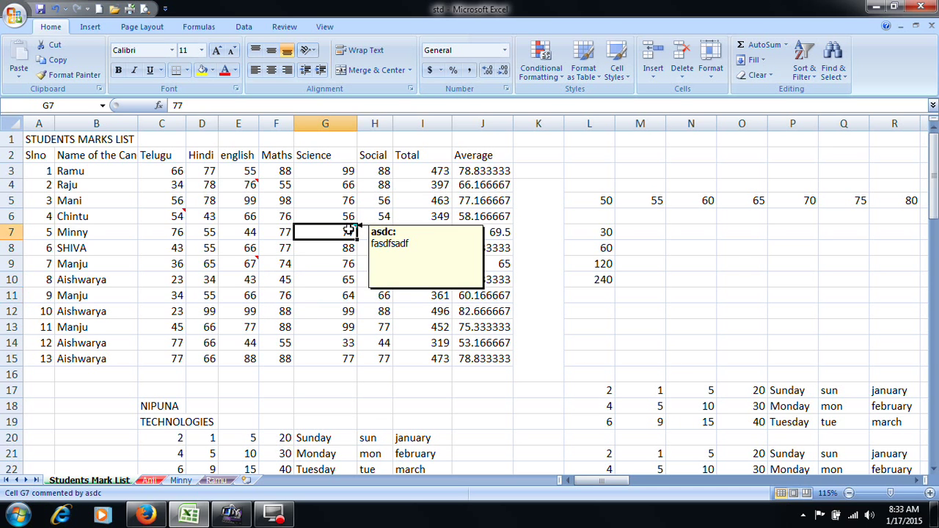
right_click(348, 232)
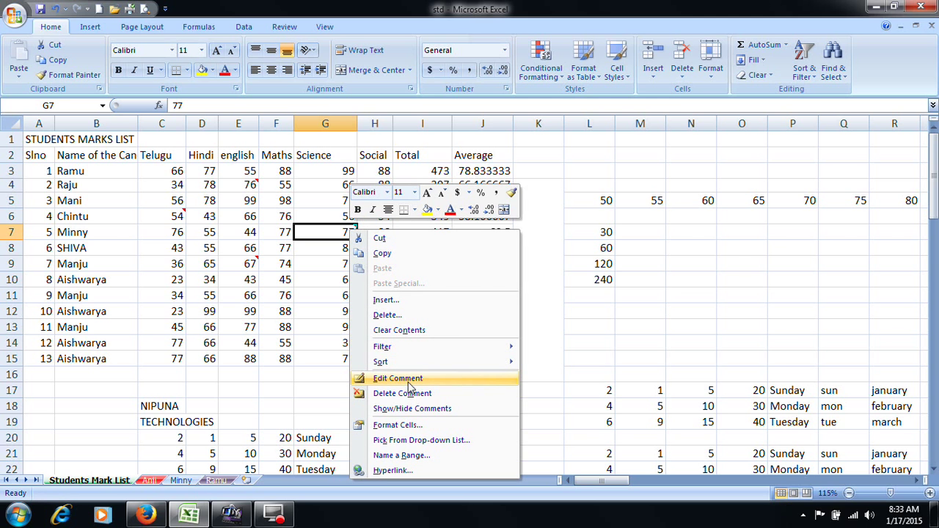
key(Escape)
Step: Clear only the comments from the marks range C2:G11, and undo the clearing
drag(150, 160, 342, 288)
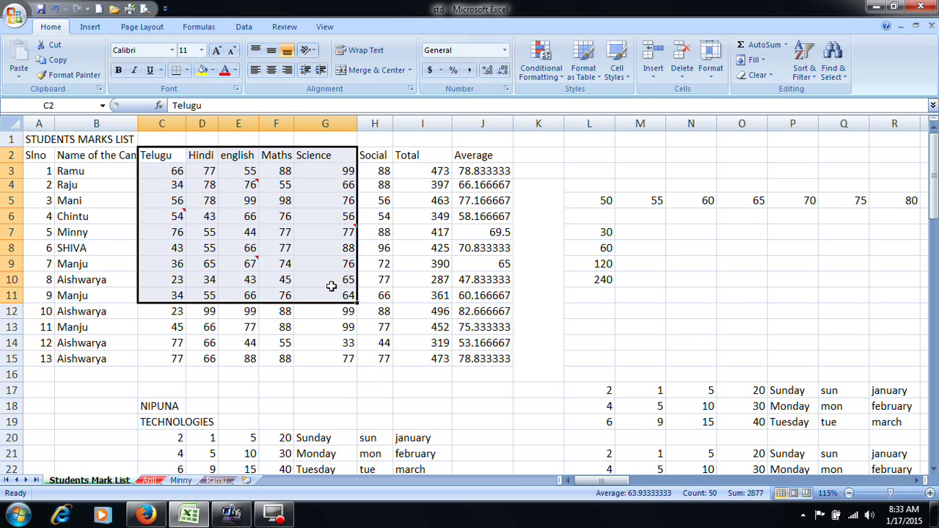
click(769, 76)
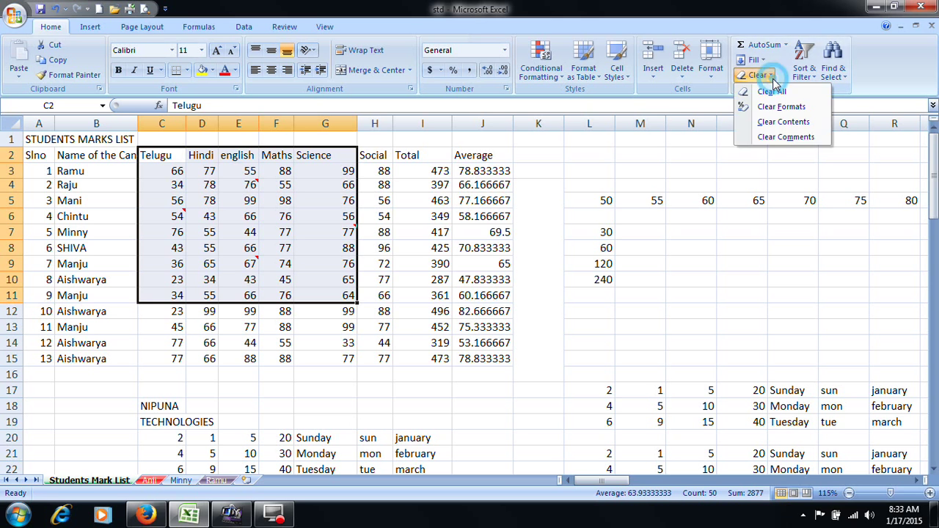
click(784, 138)
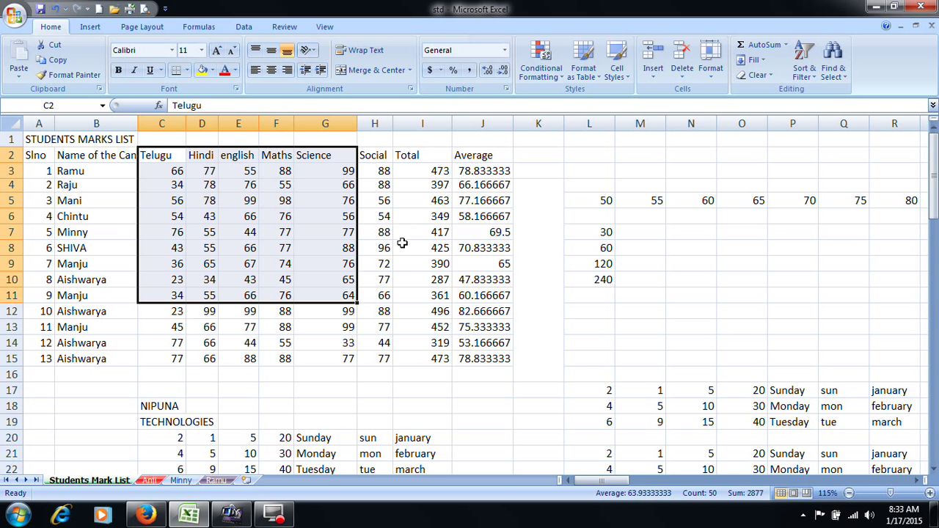
click(760, 75)
click(325, 263)
click(322, 263)
Step: Format the whole marks list A1:J15 in red, bold and italic, and change its font colour to standard green
drag(37, 139, 486, 359)
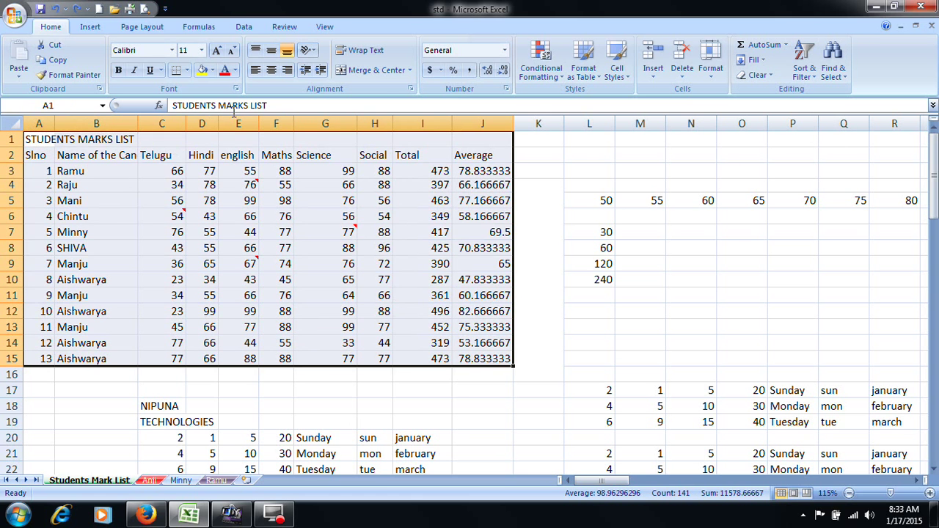
click(225, 70)
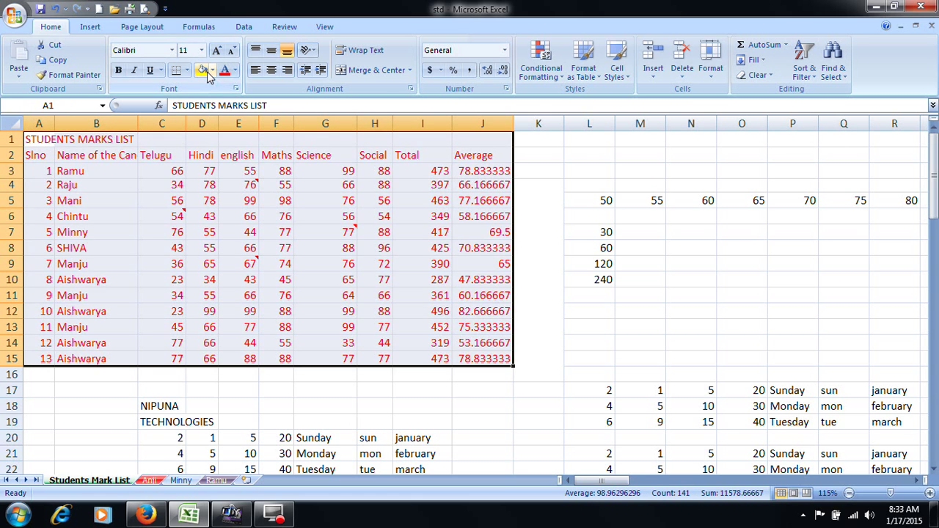
click(118, 69)
click(134, 70)
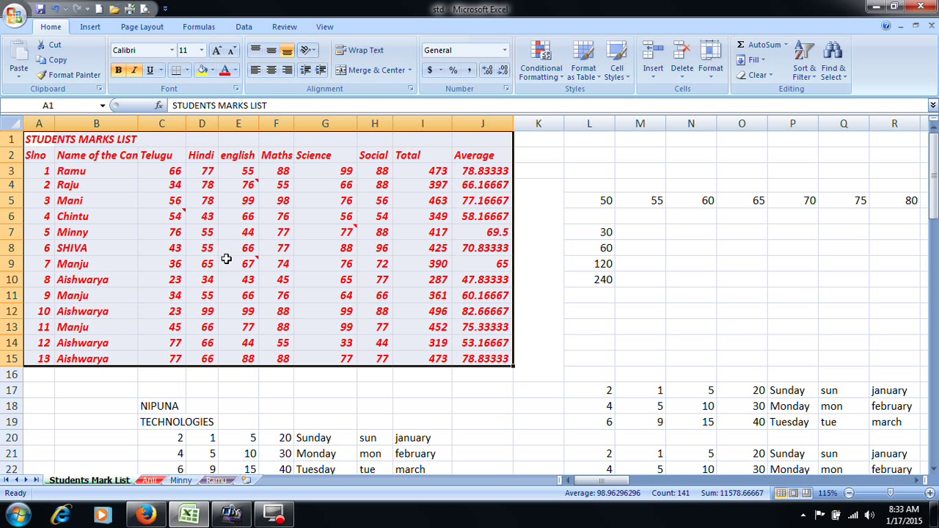
click(235, 70)
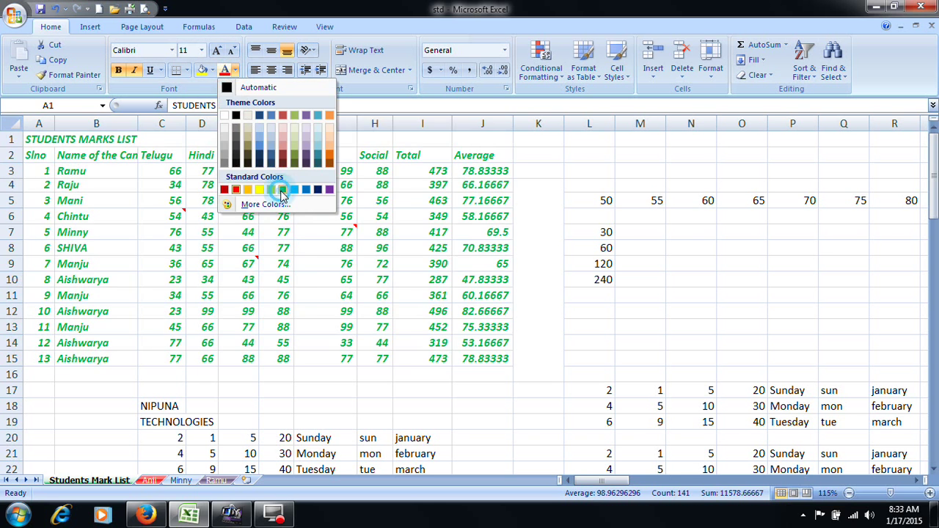
click(277, 187)
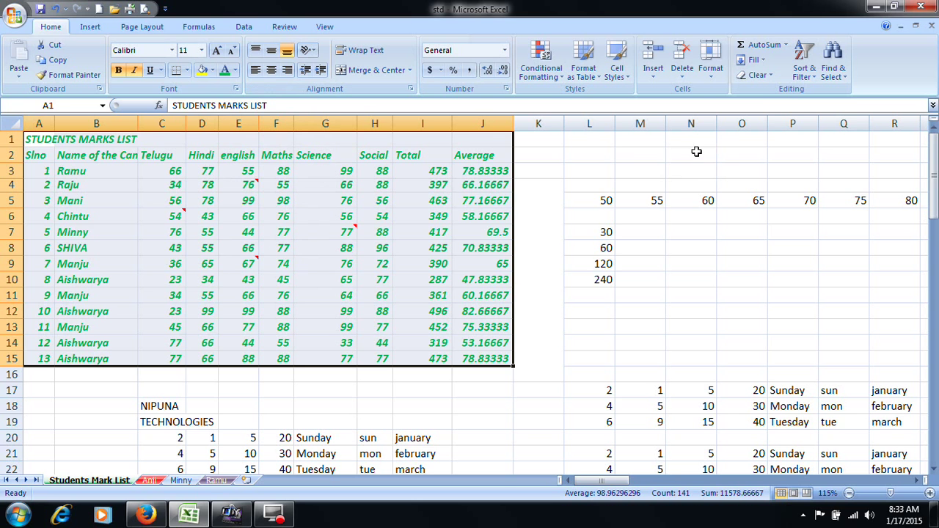
Step: Clear everything from the marks list A1:J15 with Clear All, and undo the clearing
click(758, 74)
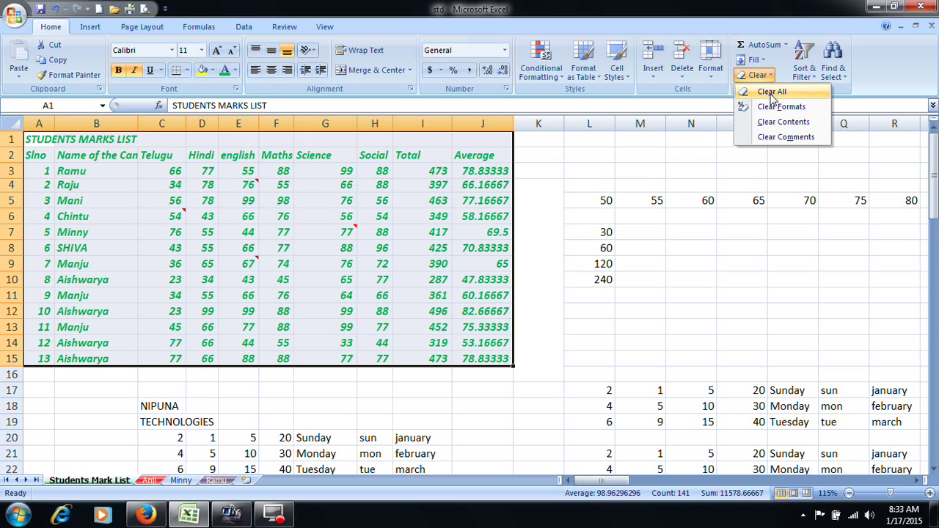
click(773, 92)
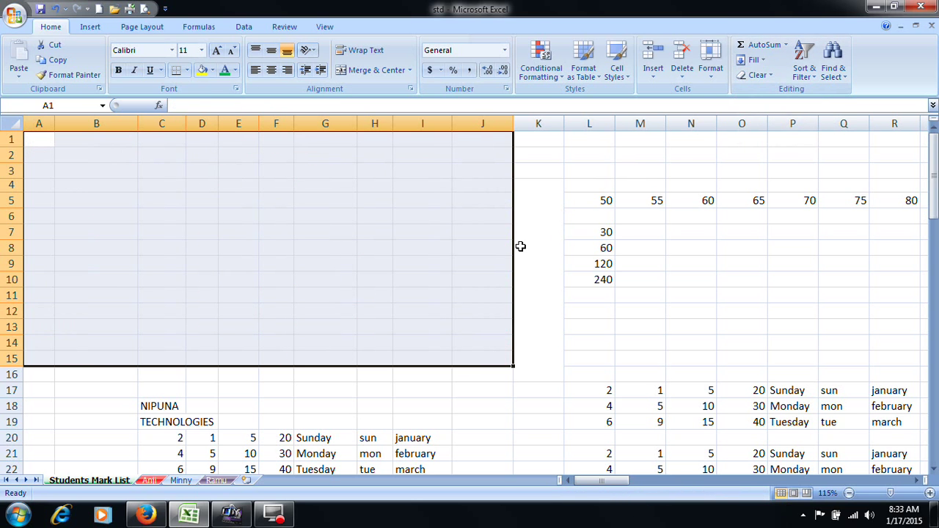
key(ctrl+z)
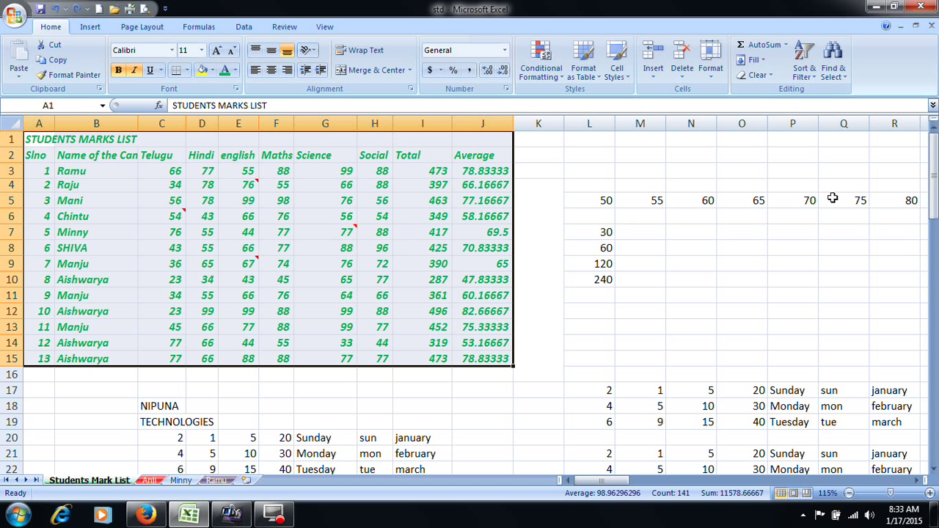
click(756, 60)
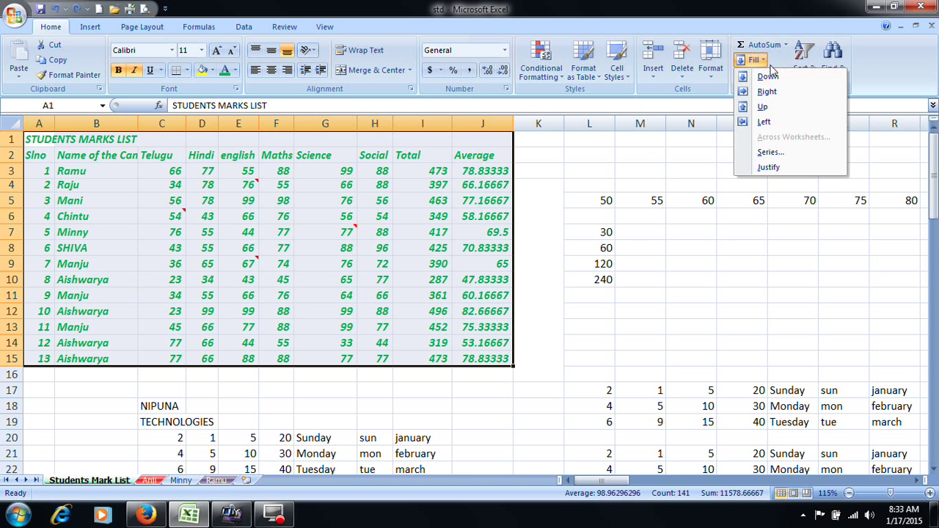
click(756, 60)
click(772, 76)
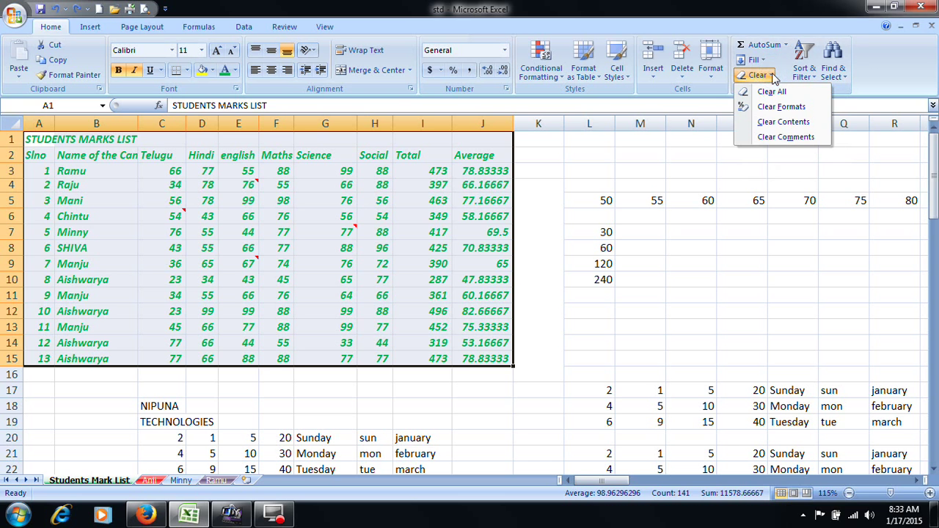
click(773, 75)
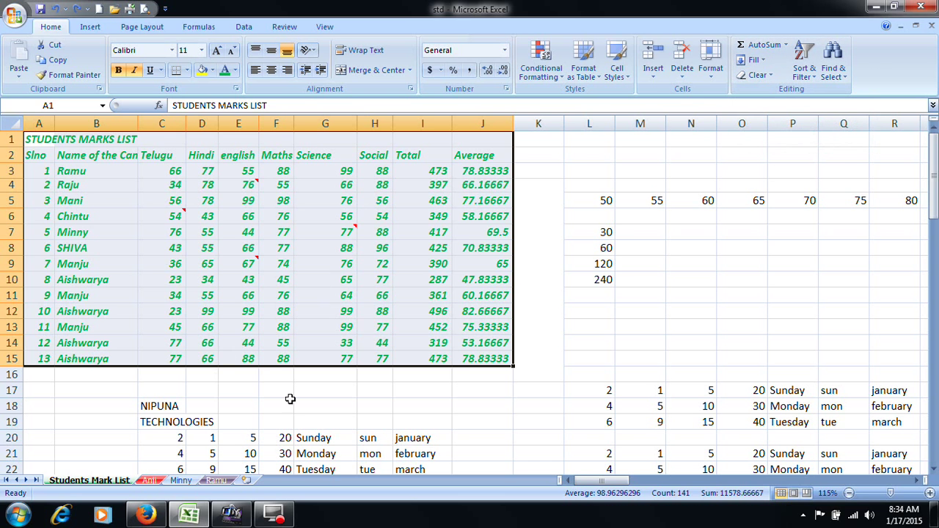
Step: Leave the worksheet and show the desktop
scroll(308, 327, down, 1)
scroll(308, 327, up, 1)
scroll(303, 337, down, 1)
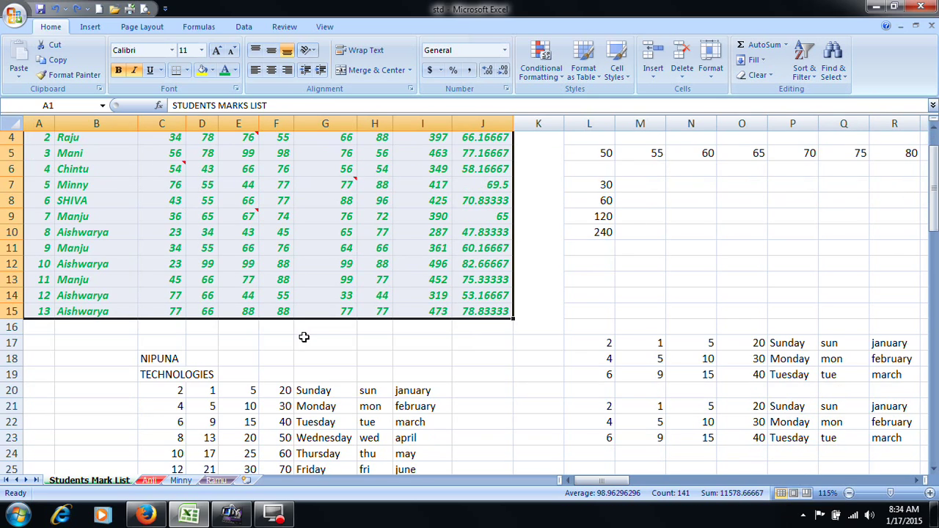
key(super+d)
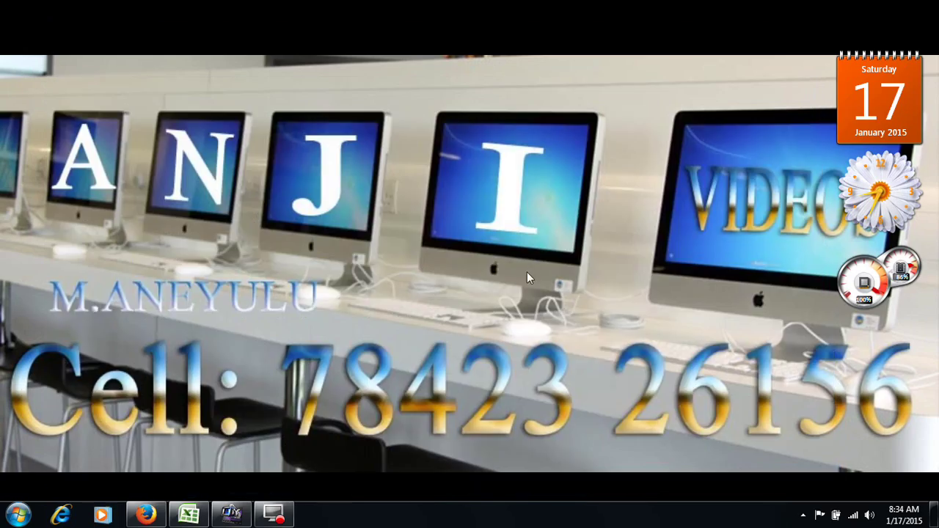